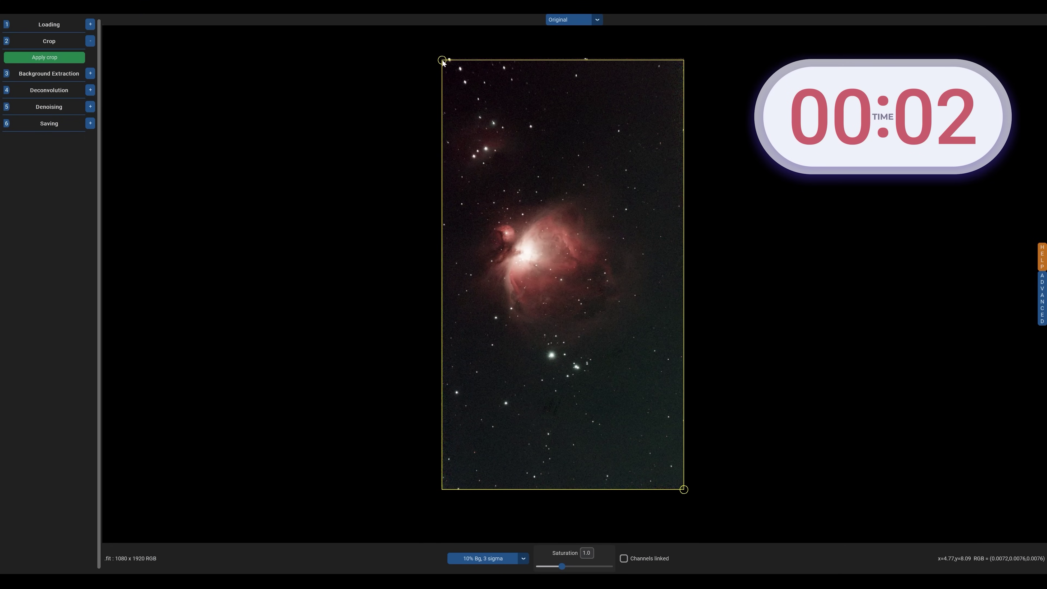
Calculate the background model and run deconvolution on the cropped Orion Nebula image
left_click(89, 74)
left_click(63, 152)
left_click(90, 169)
left_click(63, 183)
left_click(575, 290)
Denoise the image at strength 0.6 and view the denoised result
left_click(90, 202)
left_click(72, 140)
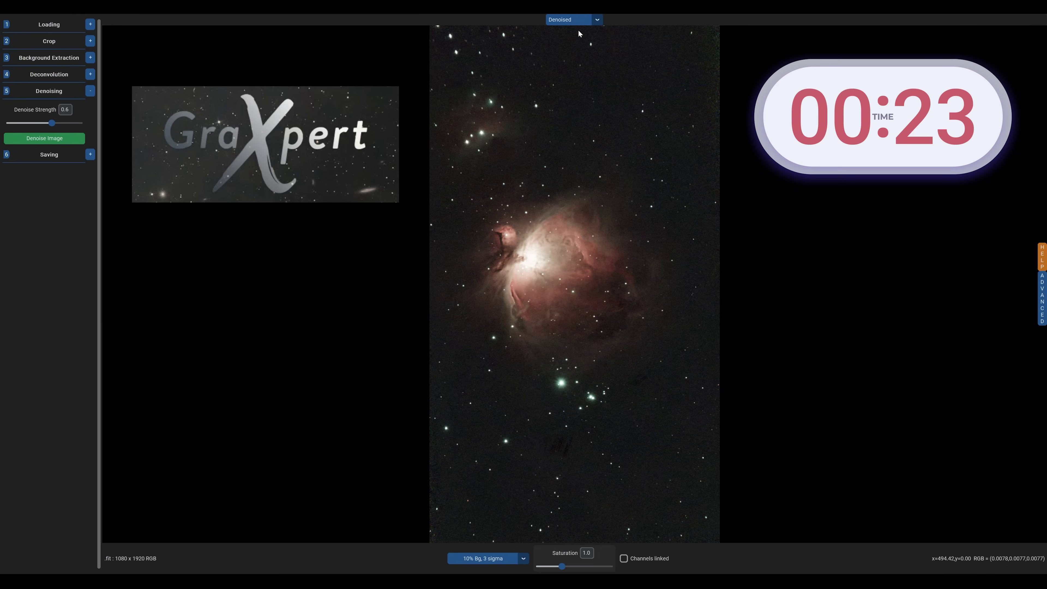
scroll(582, 52, "down", 1)
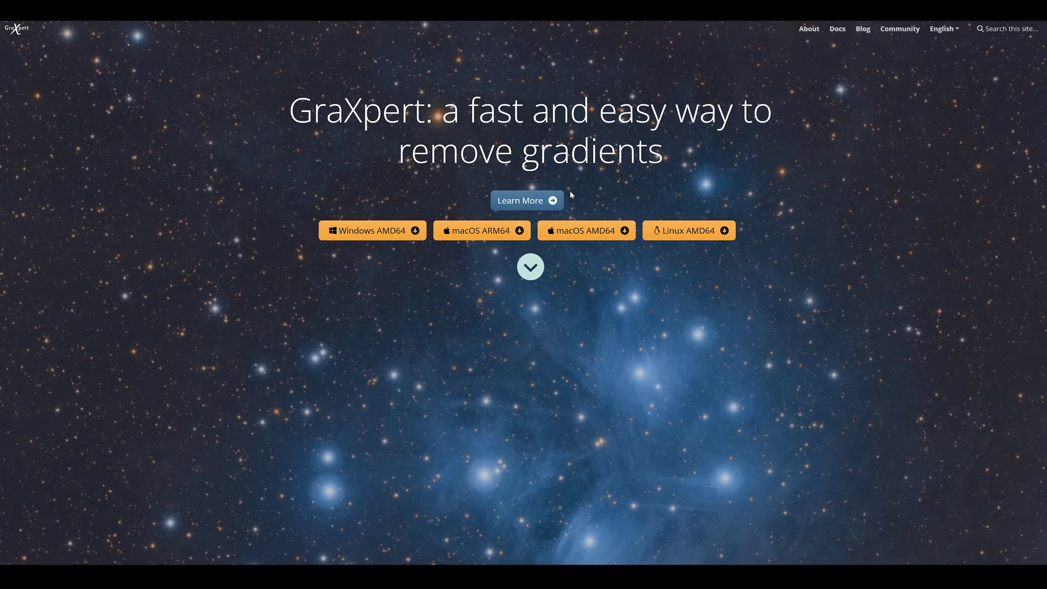
Highlight the 'GraXpert:' heading, then scroll the homepage down to its description
left_click_drag(292, 116, 437, 119)
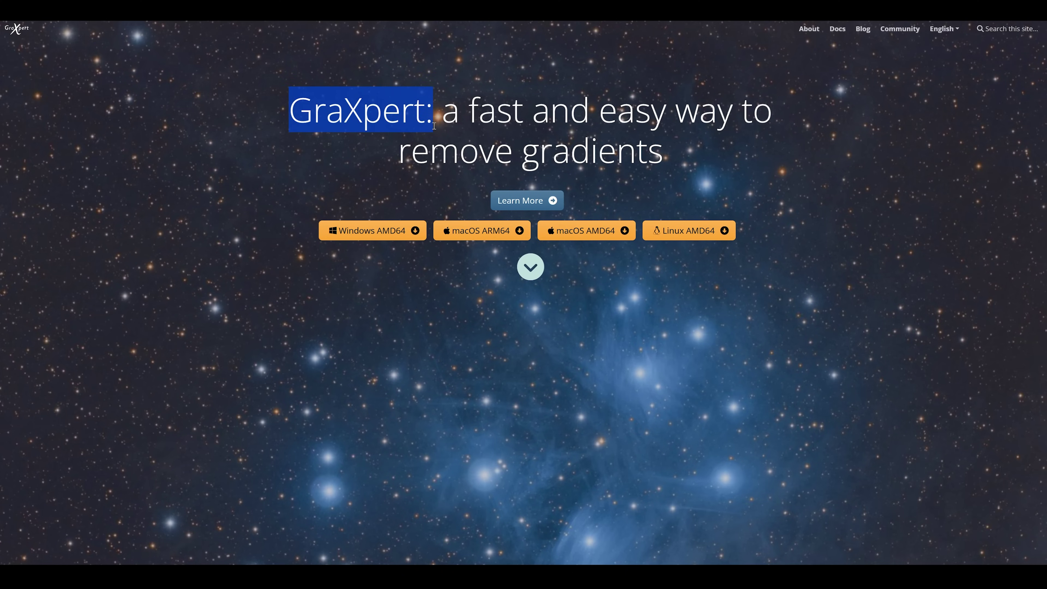
left_click(443, 148)
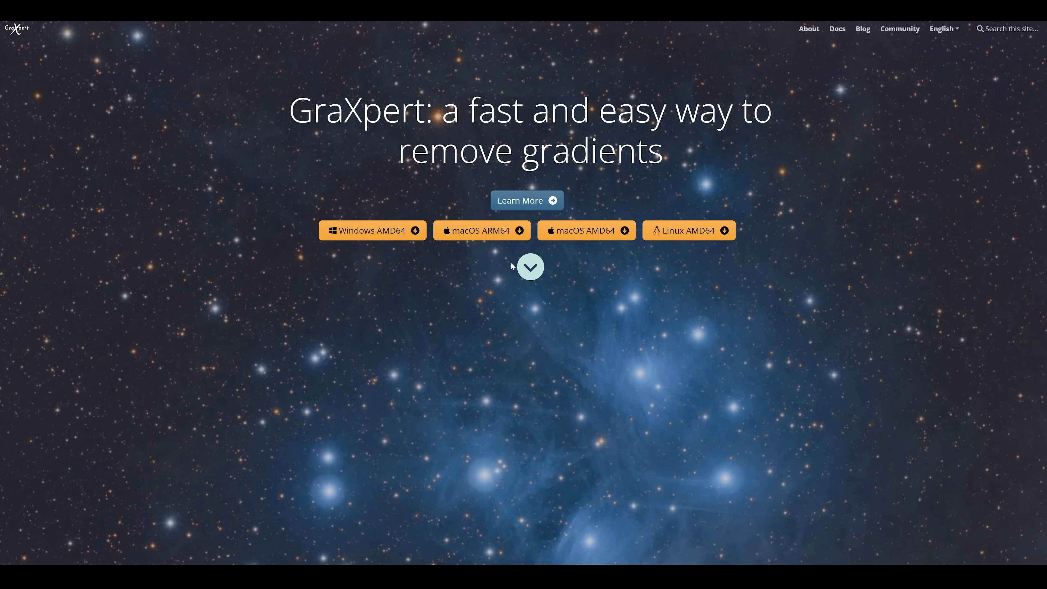
left_click(527, 270)
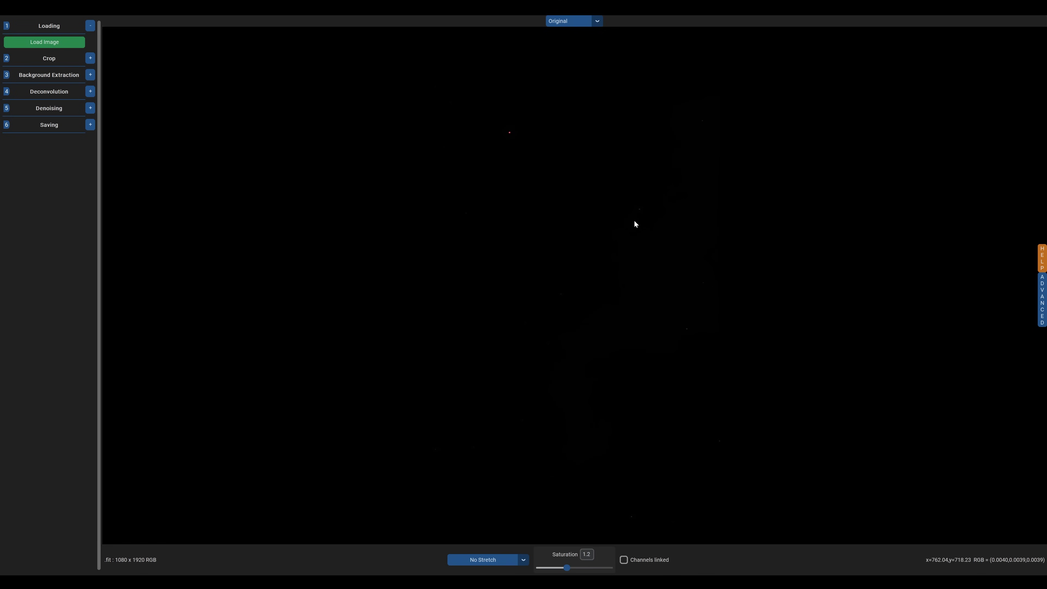
Stretch the display to 20% Bg, 3 sigma and nudge the crop's top-left corner inward
left_click(511, 566)
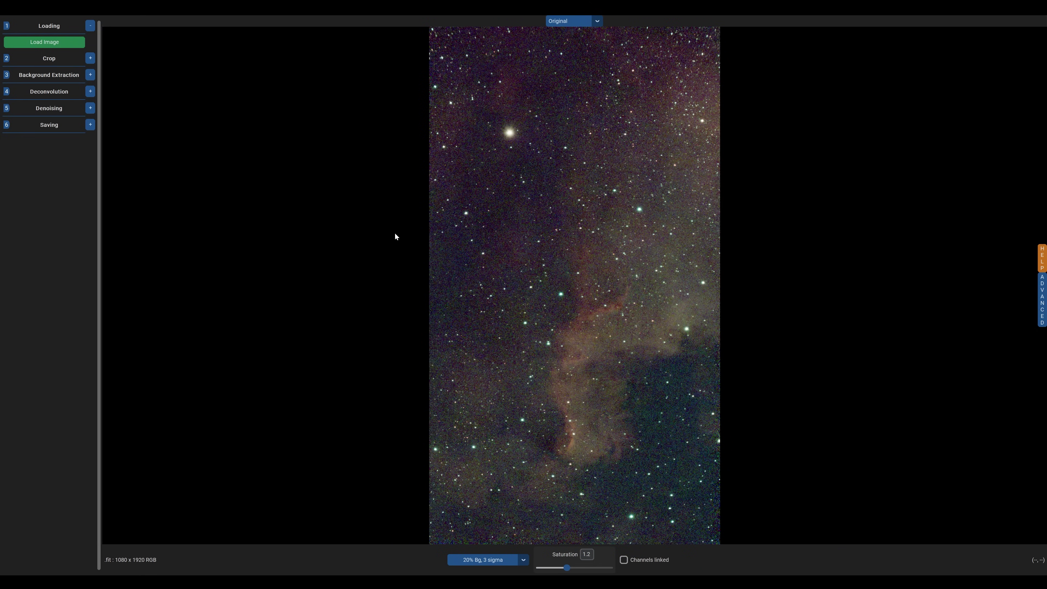
left_click(90, 58)
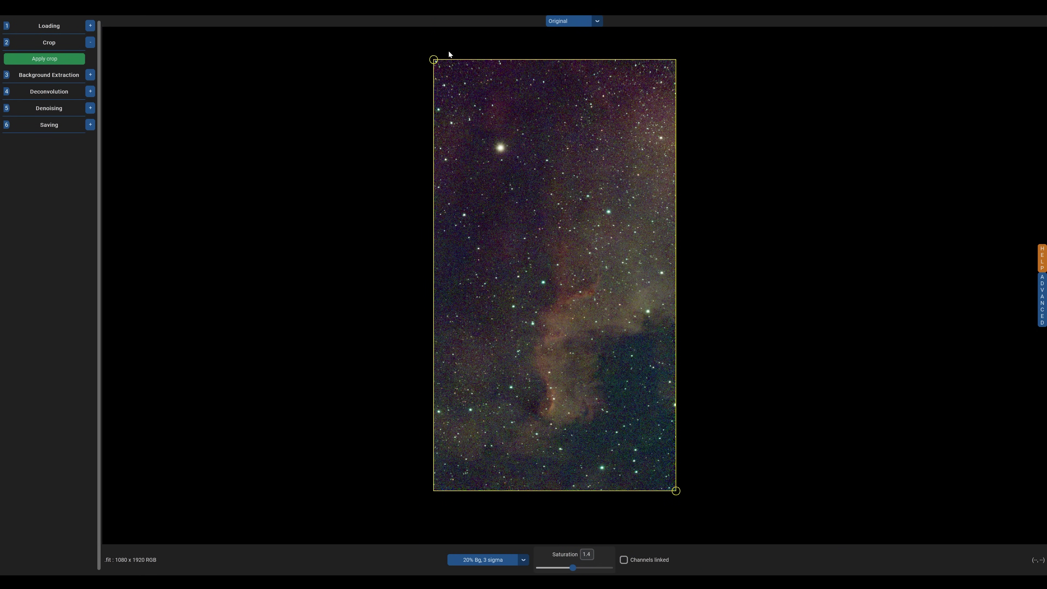
left_click_drag(433, 60, 434, 62)
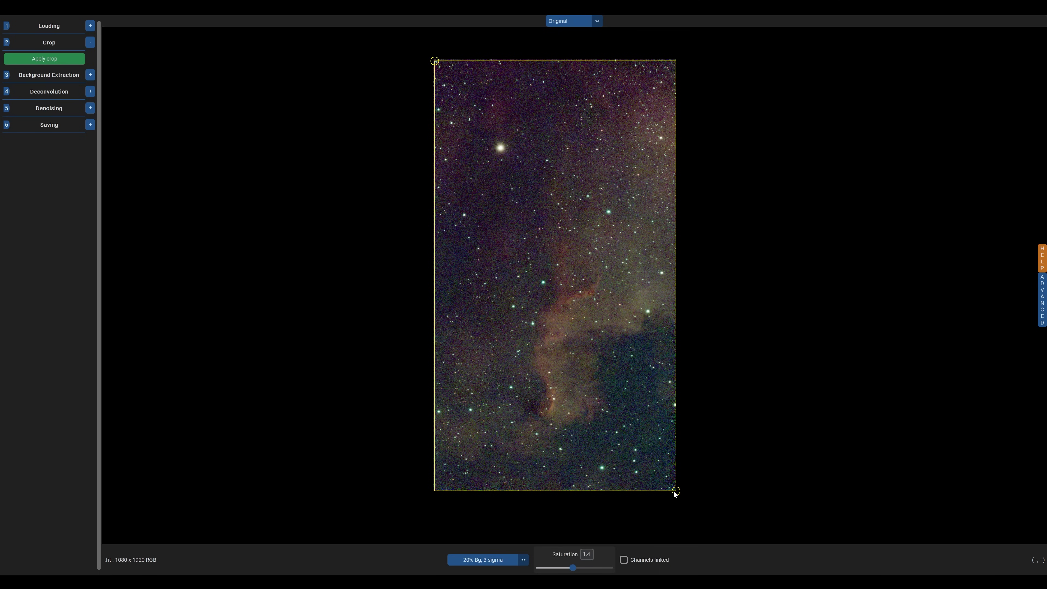
left_click(91, 75)
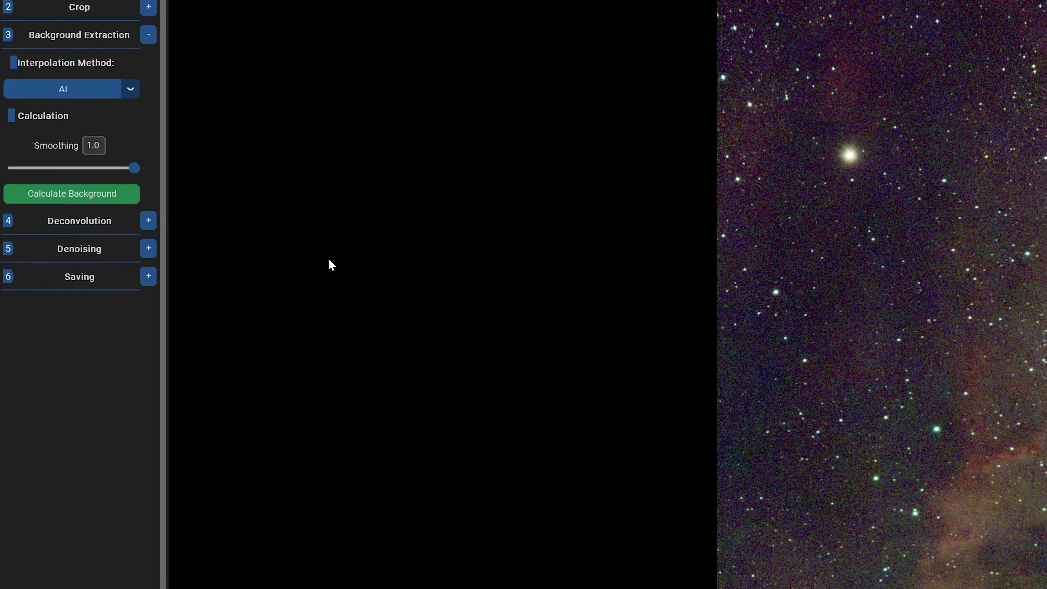
Switch interpolation to RBF and generate a visible grid of background sample points
left_click(130, 89)
left_click(73, 105)
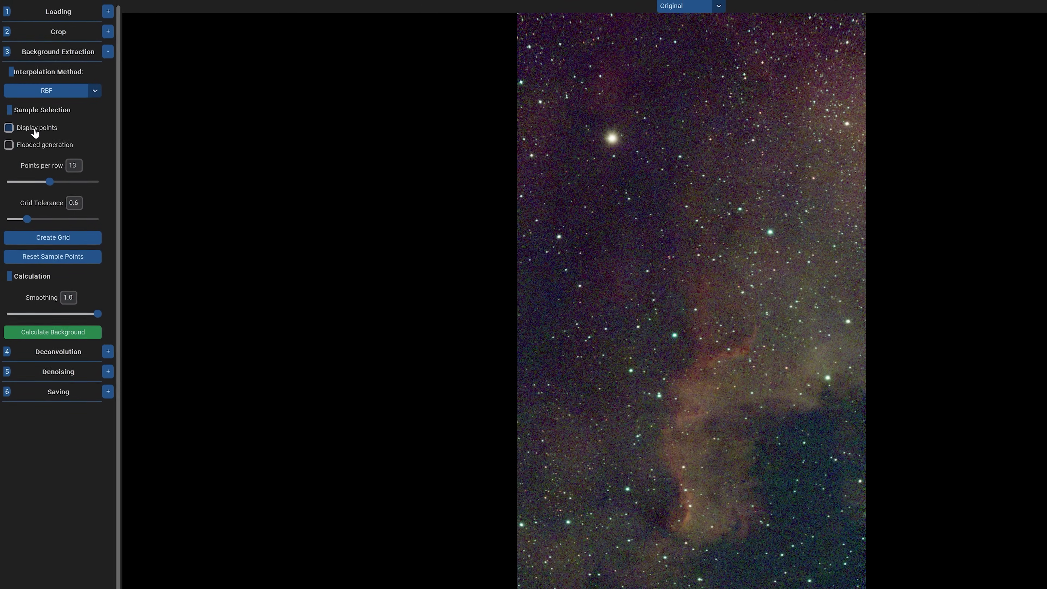
left_click(35, 131)
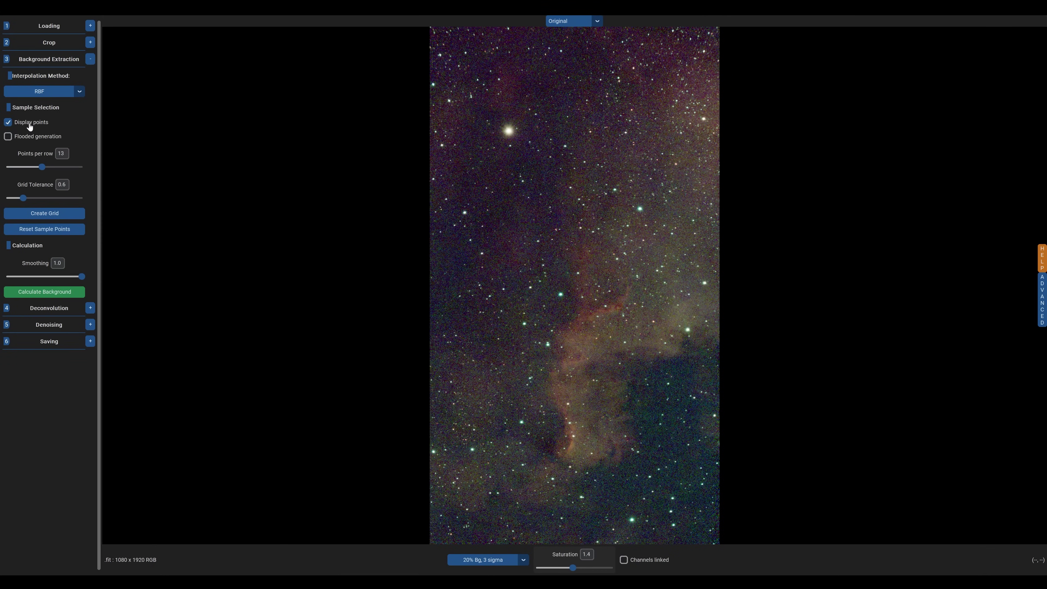
left_click(43, 211)
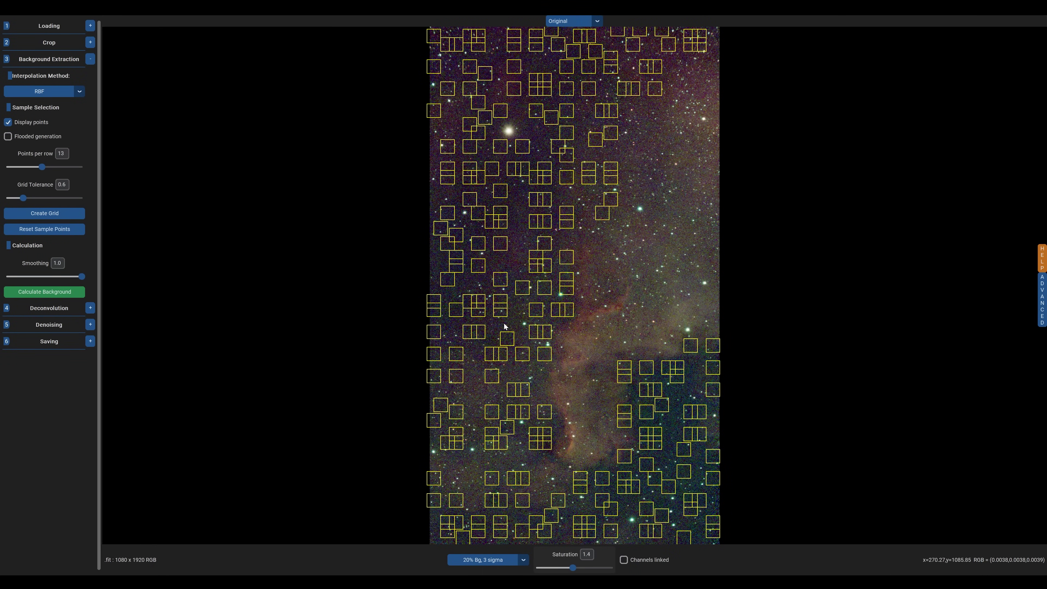
left_click(8, 122)
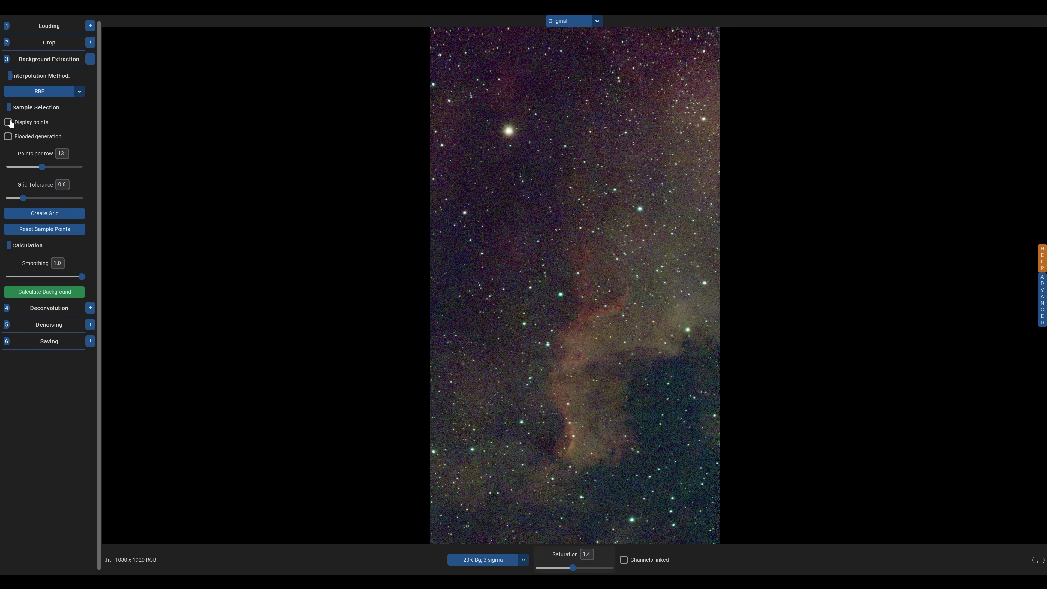
left_click(8, 123)
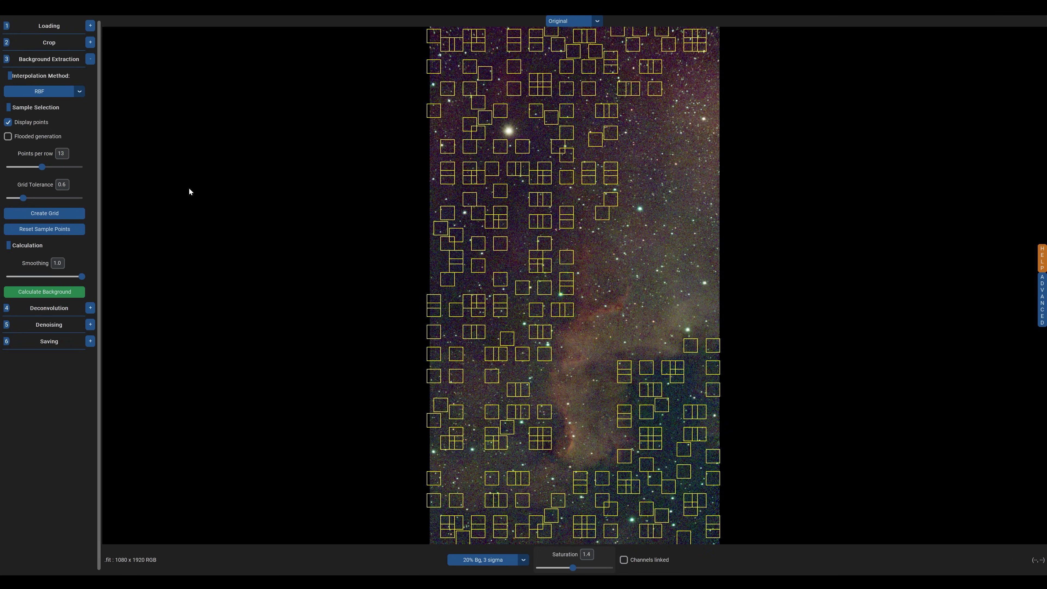
Add ten extra sample points along the nebula, then hide the points
left_click(601, 312)
left_click(589, 330)
left_click(572, 354)
left_click(579, 402)
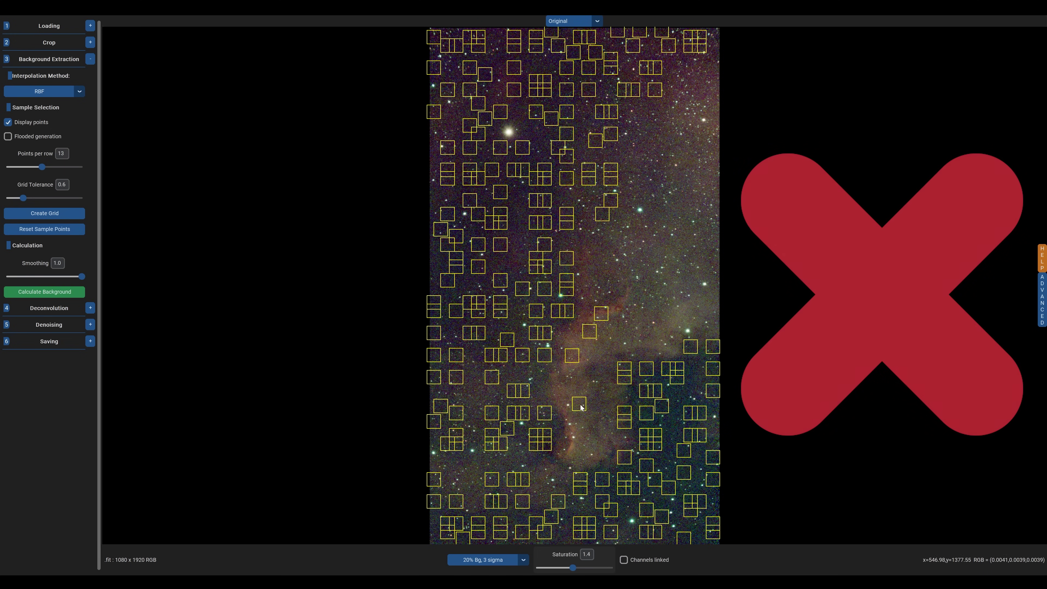
left_click(591, 407)
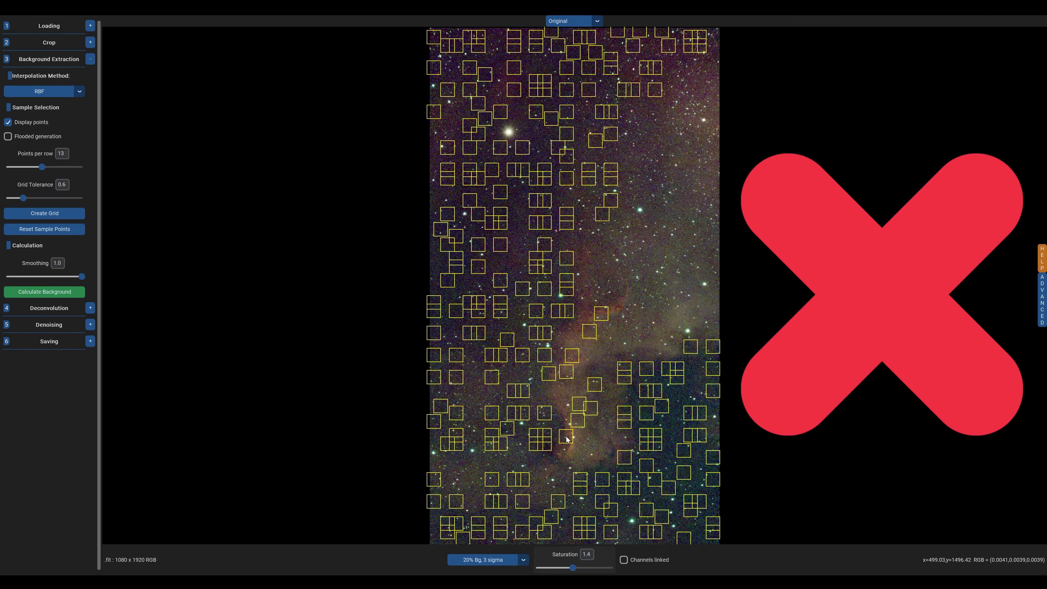
left_click(590, 440)
left_click(602, 400)
left_click(618, 319)
left_click(607, 259)
left_click(674, 153)
left_click(8, 122)
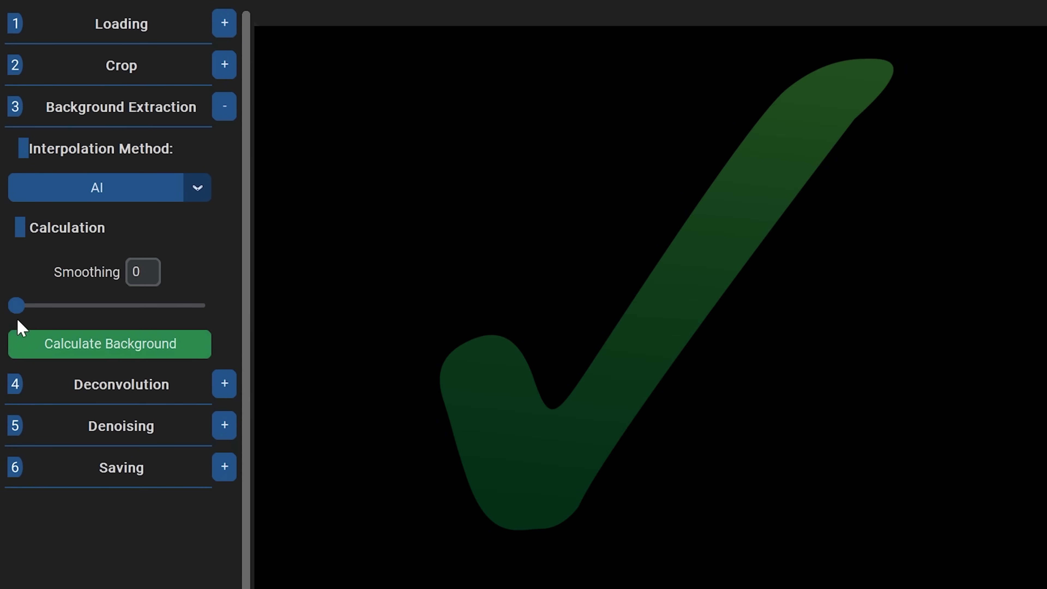
Set background smoothing to 1 and calculate the background, recalculating after raising smoothing
mouse_move(16, 313)
left_mouse_down()
mouse_move(204, 307)
mouse_move(4, 307)
left_mouse_up()
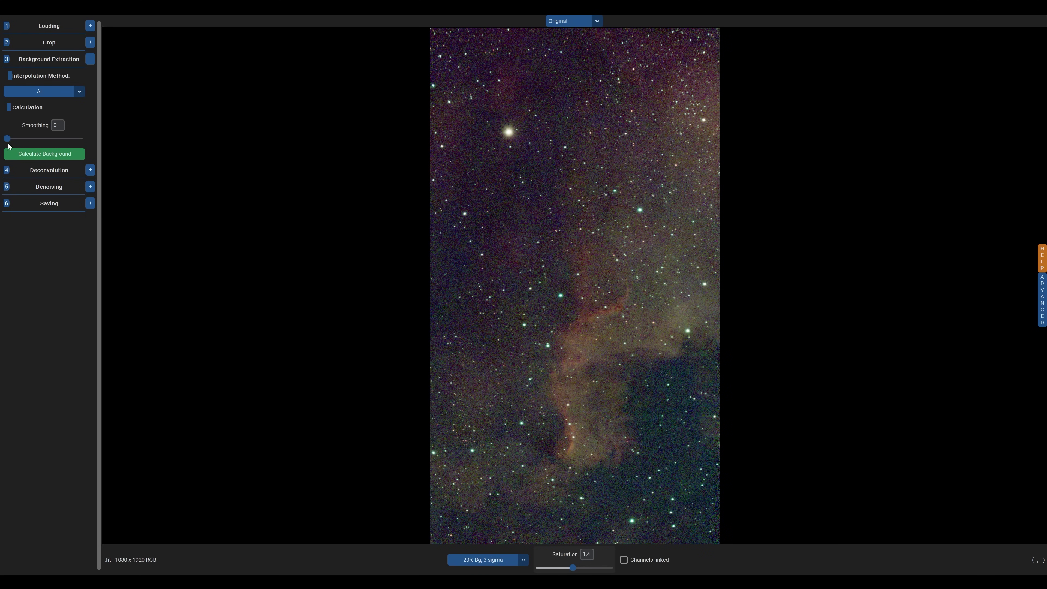
mouse_move(7, 138)
left_mouse_down()
mouse_move(88, 139)
mouse_move(1, 142)
left_mouse_up()
left_click(56, 157)
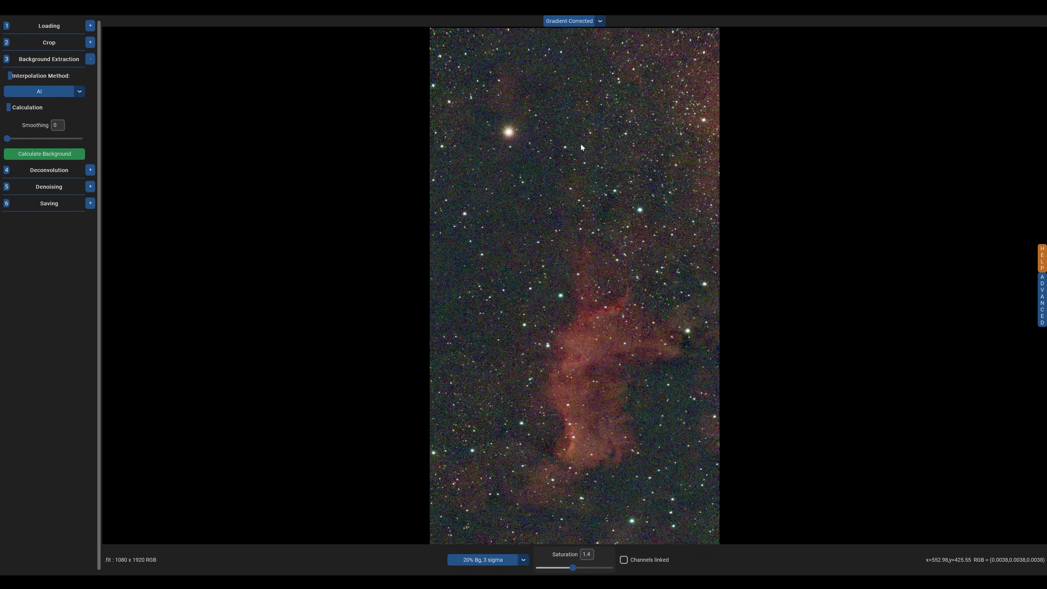
left_click_drag(7, 138, 85, 139)
left_click(69, 155)
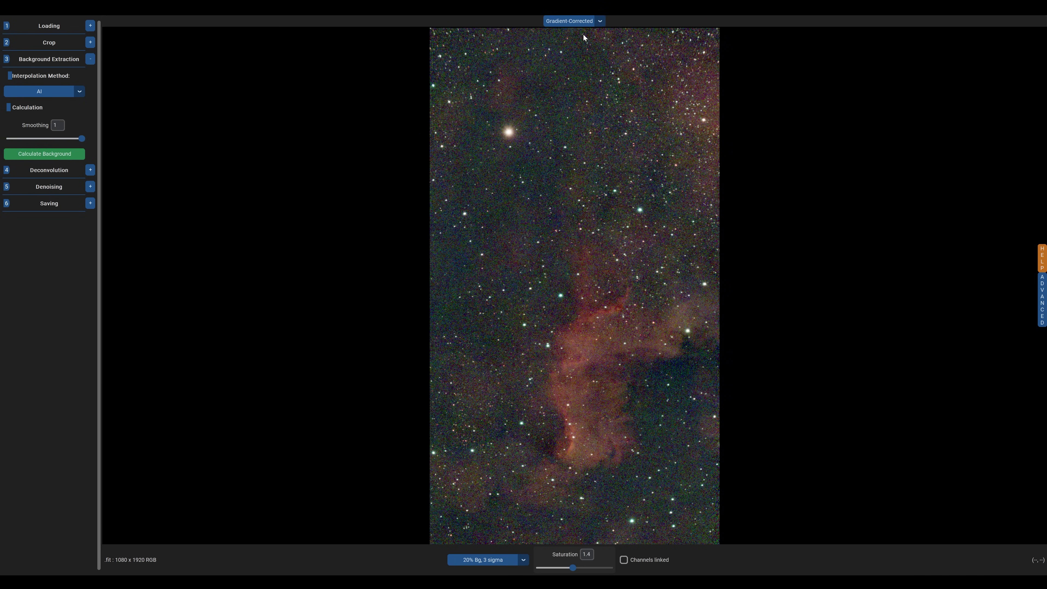
Flip between Original, Background and Gradient-Corrected views, ending on the gradient-corrected image
key("Up")
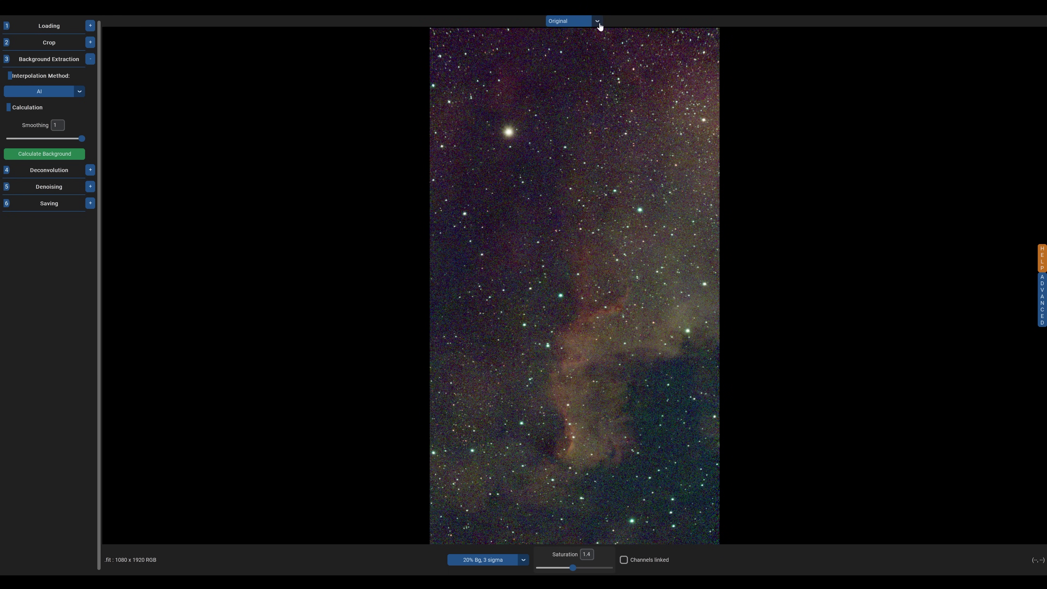
key("Down")
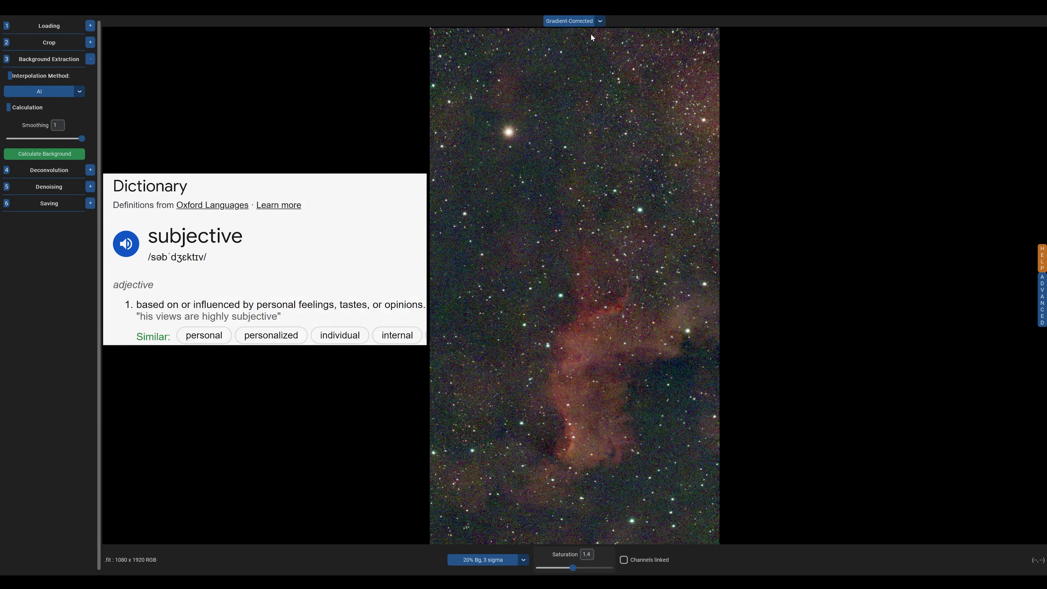
key("Up")
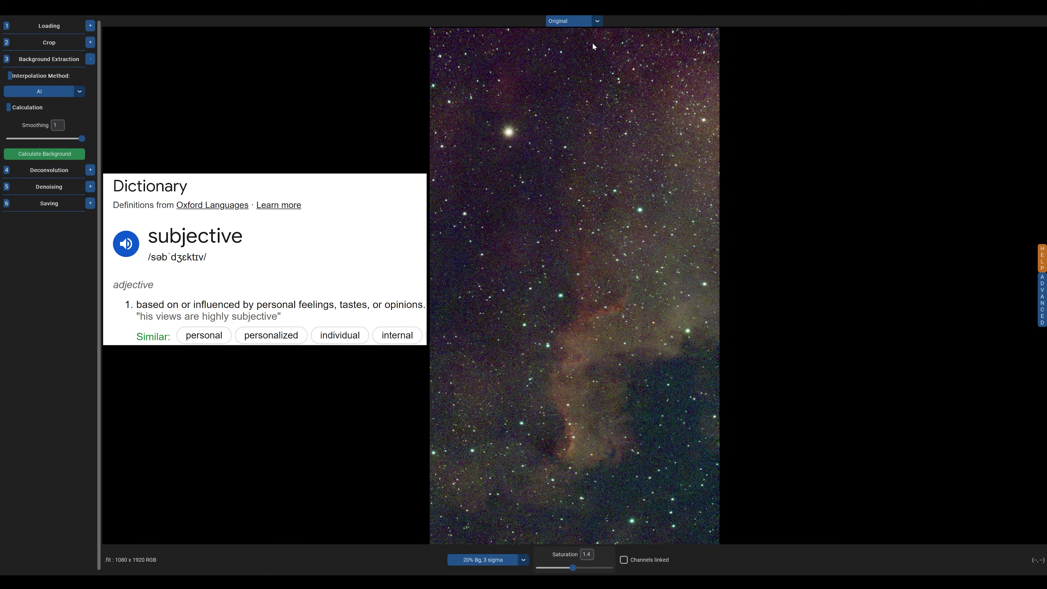
key("Down")
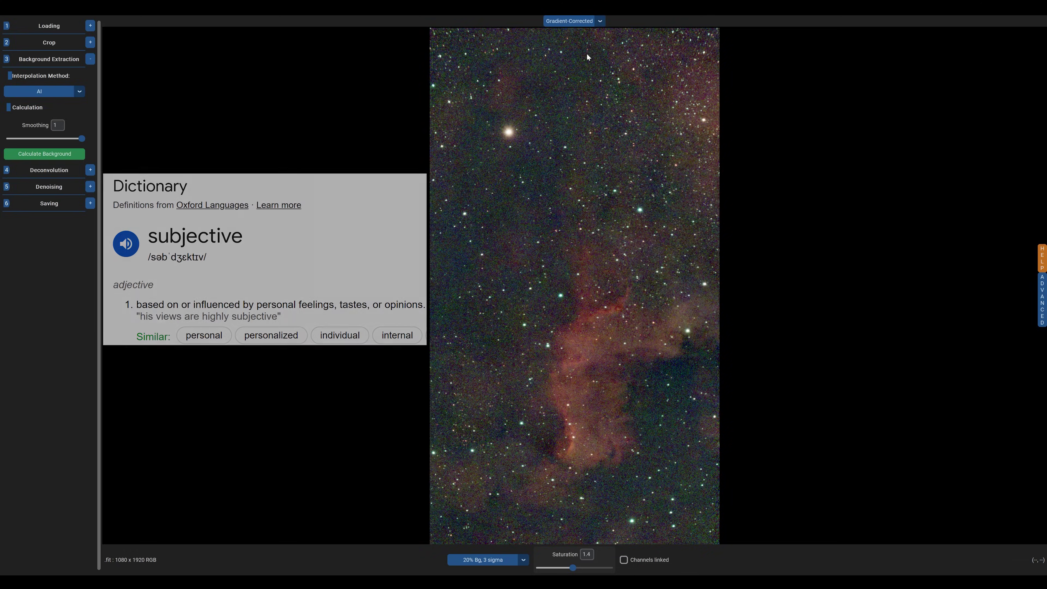
key("Down")
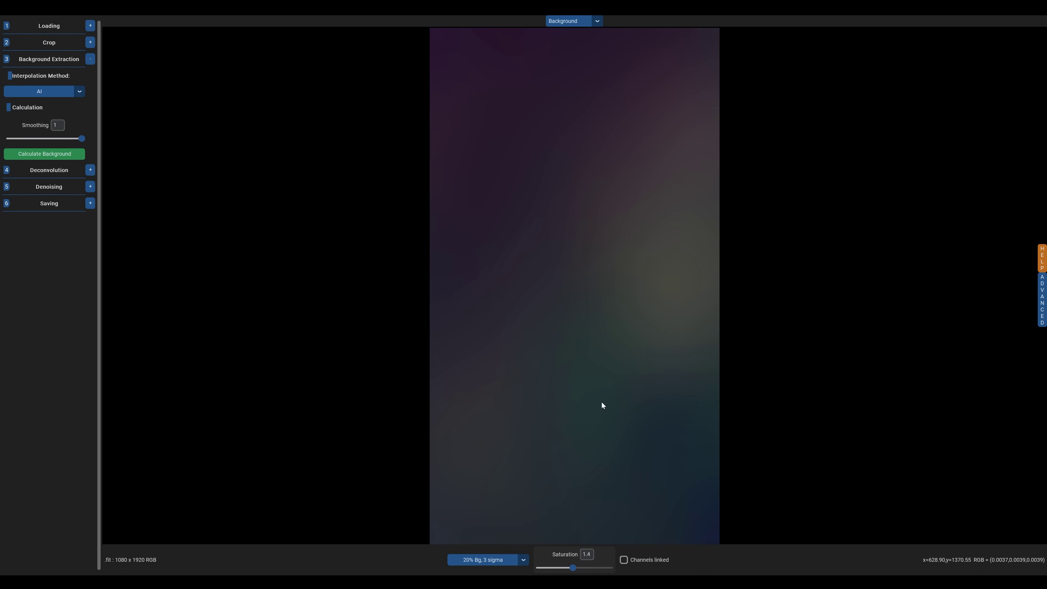
key("Down")
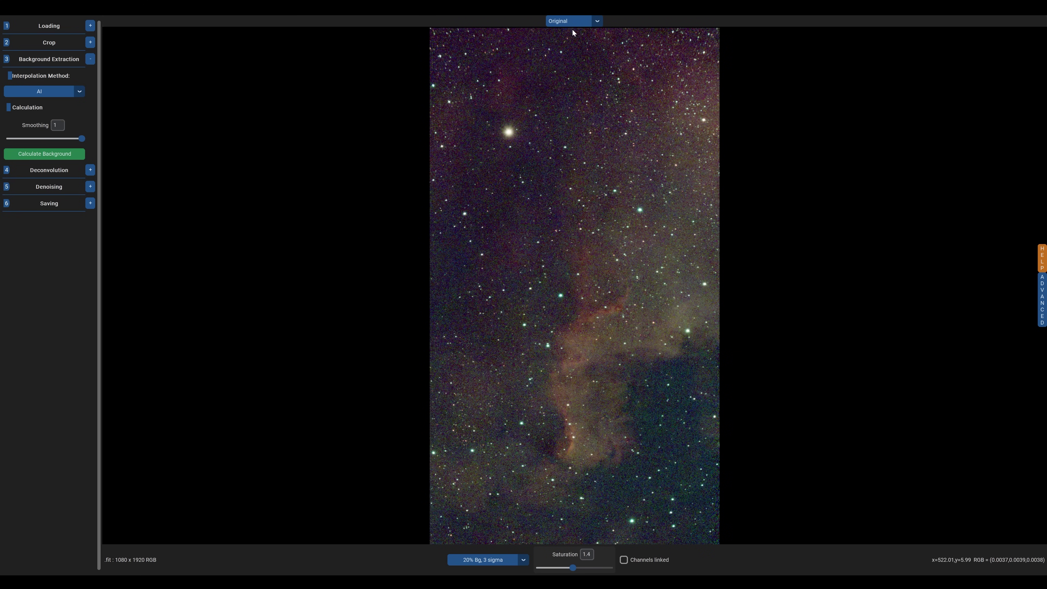
key("Down")
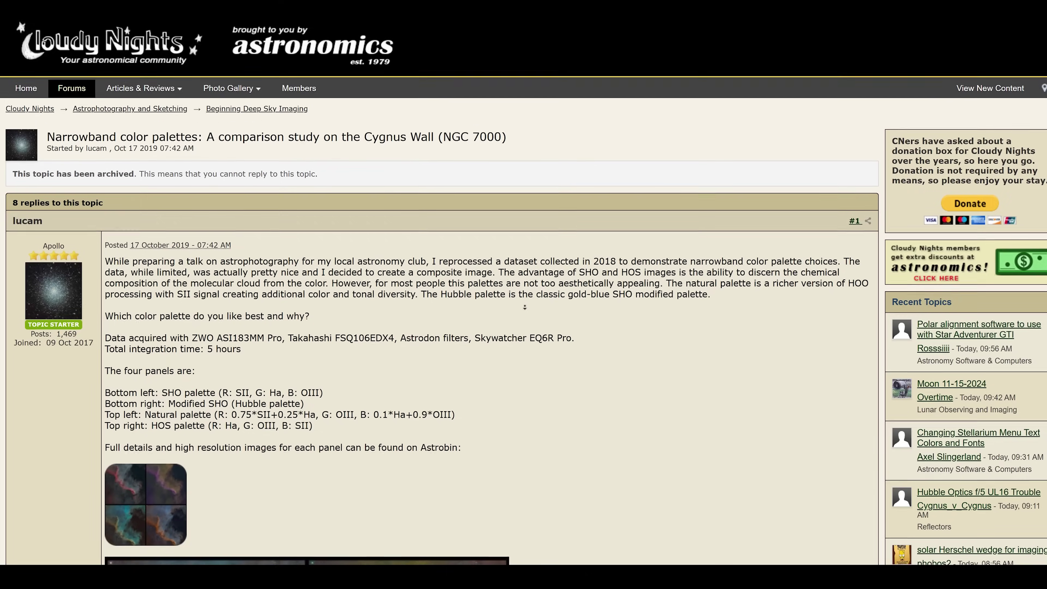
scroll(524, 307, "down", 6)
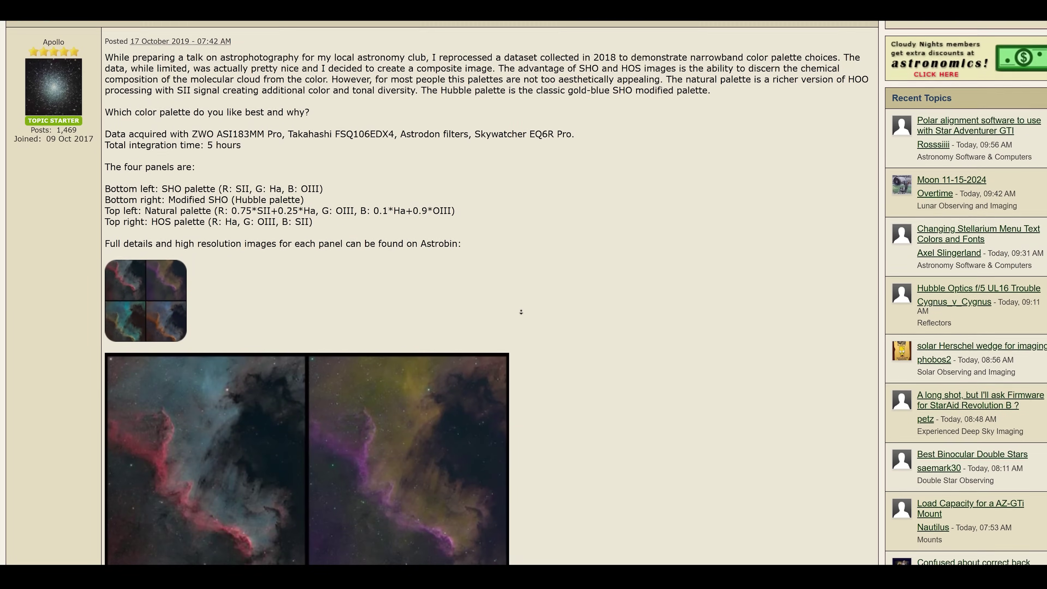
scroll(522, 311, "down", 3)
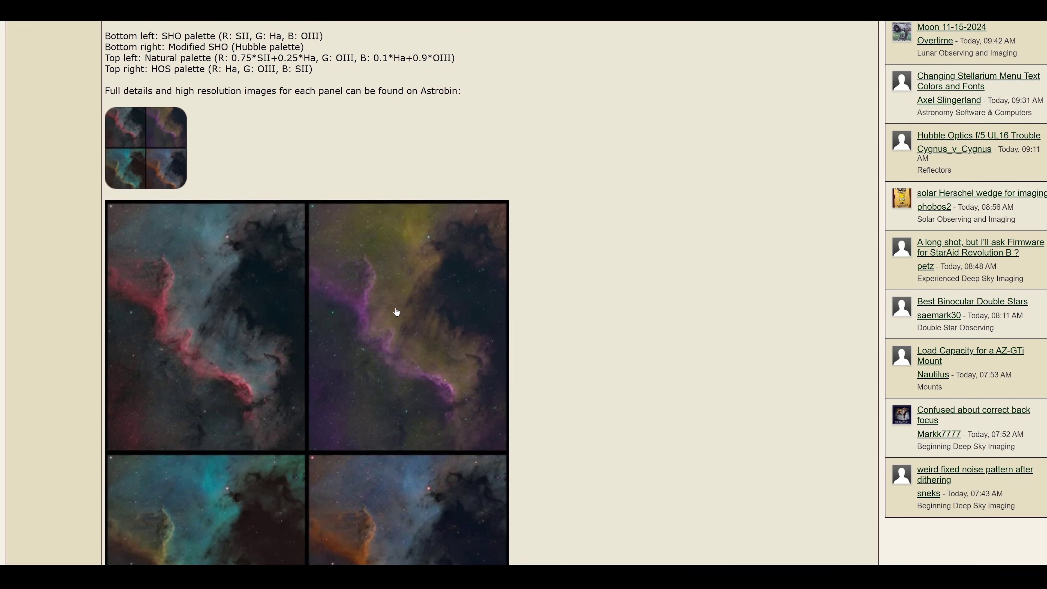
scroll(290, 291, "down", 4)
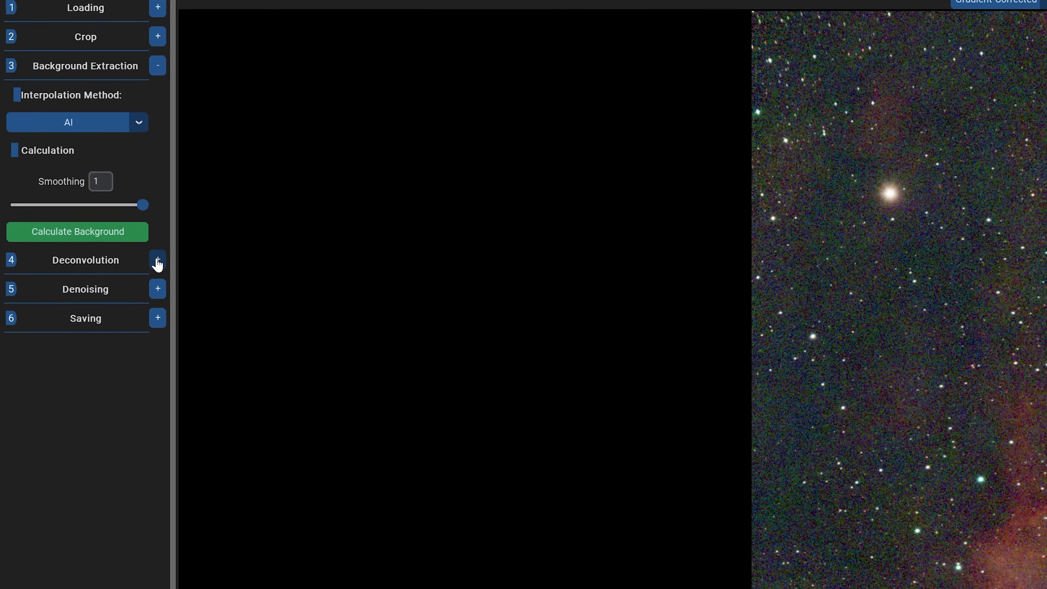
Deconvolve the nebula image object-only at strength 0.9 with image FWHM about 10
left_click(158, 260)
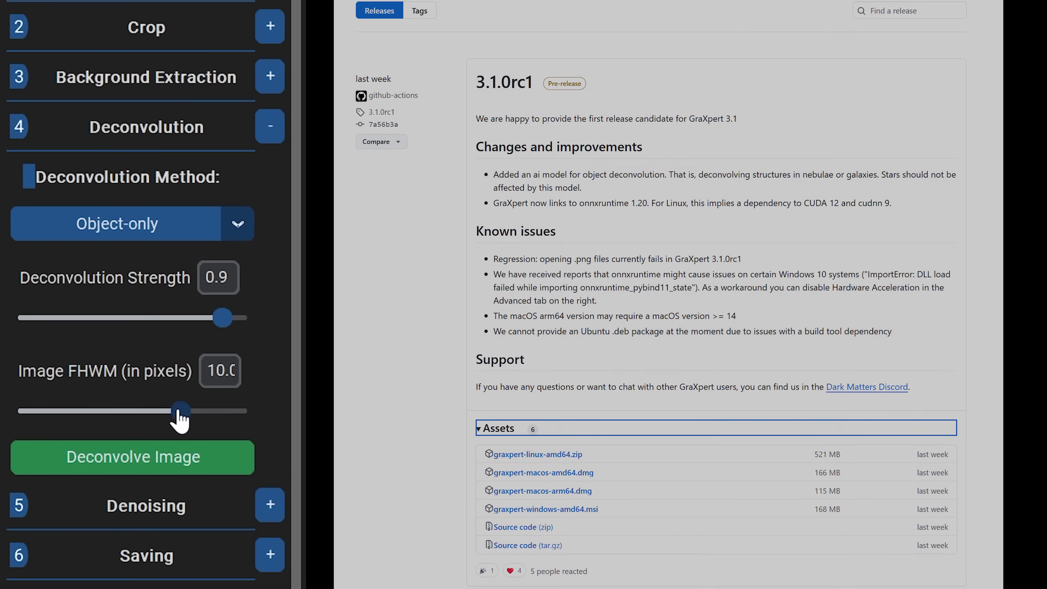
left_click_drag(180, 414, 205, 421)
left_click(191, 458)
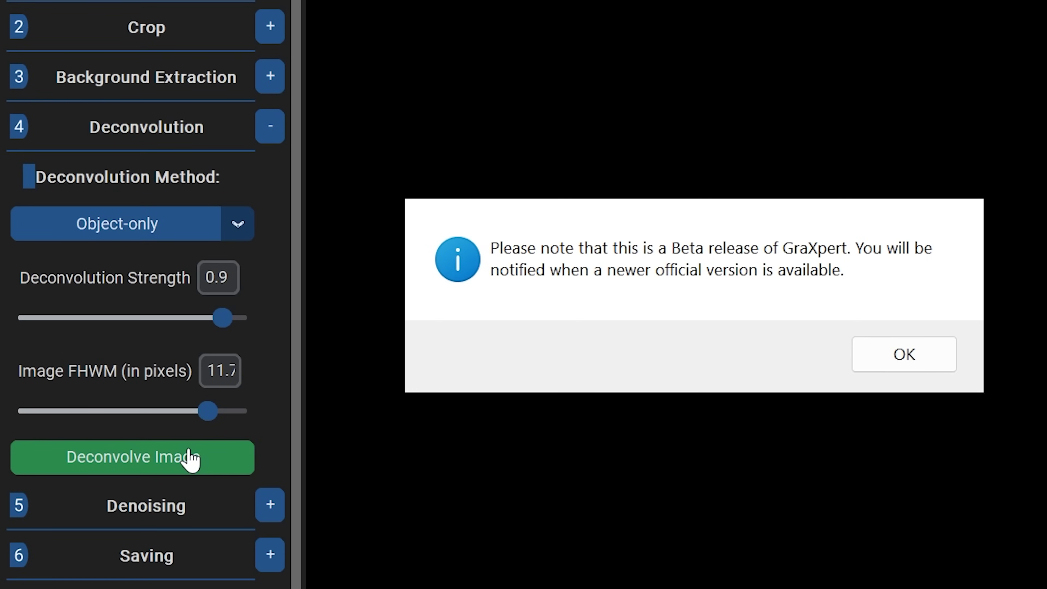
left_click_drag(207, 411, 29, 421)
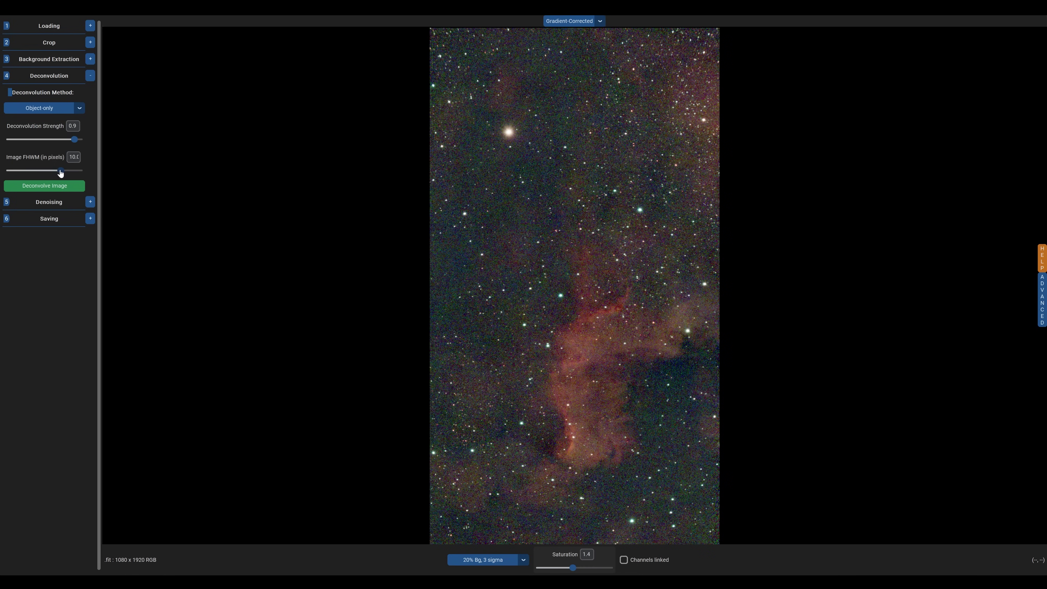
left_click_drag(11, 173, 63, 173)
left_click(63, 186)
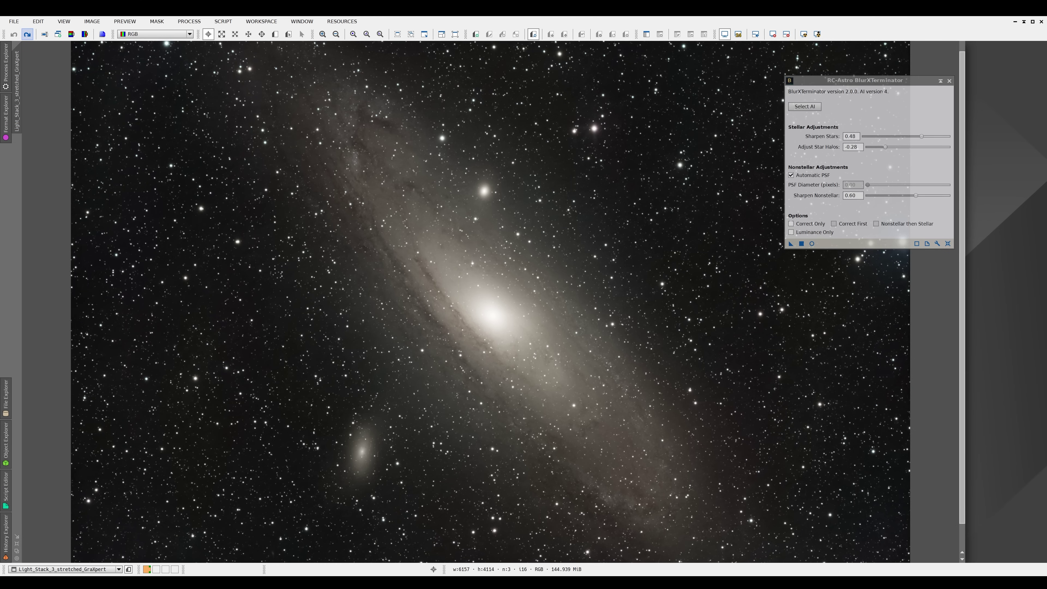
key("ctrl+y")
key("ctrl+z")
key("ctrl+y")
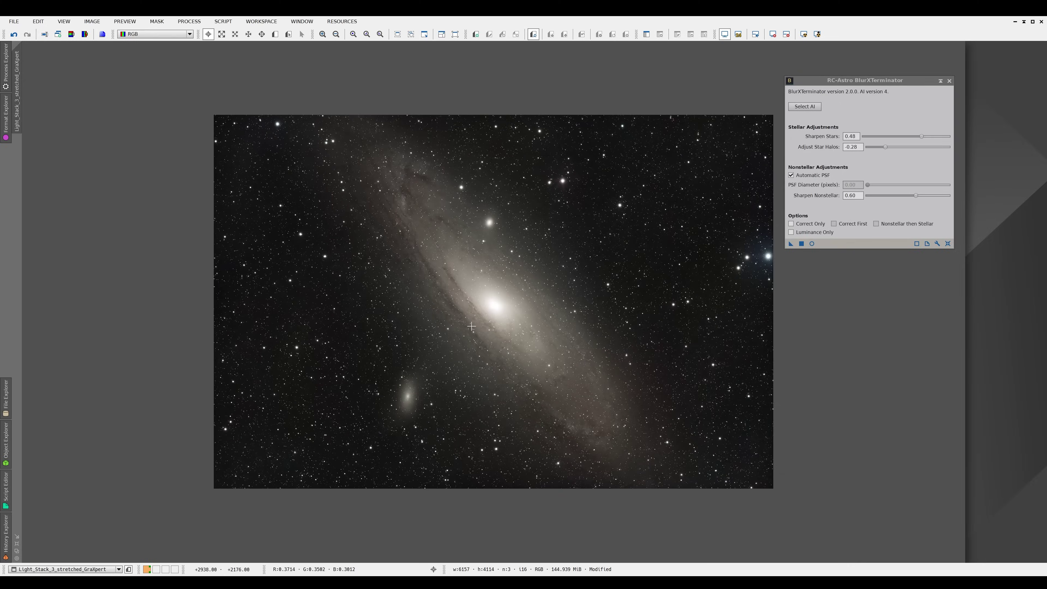
scroll(471, 326, "up", 3)
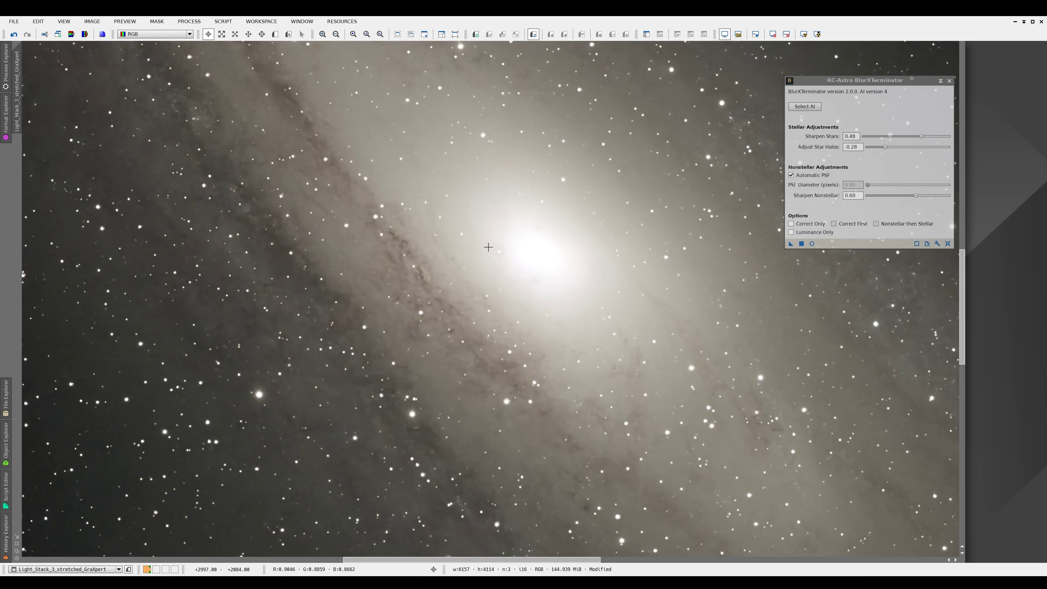
left_click(14, 34)
left_click(27, 34)
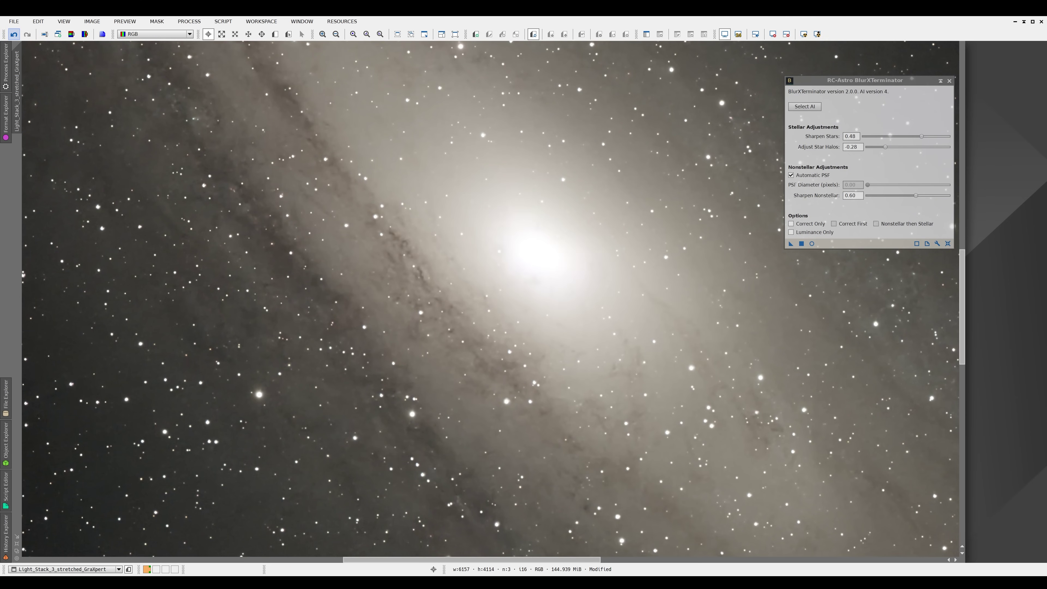
left_click(14, 34)
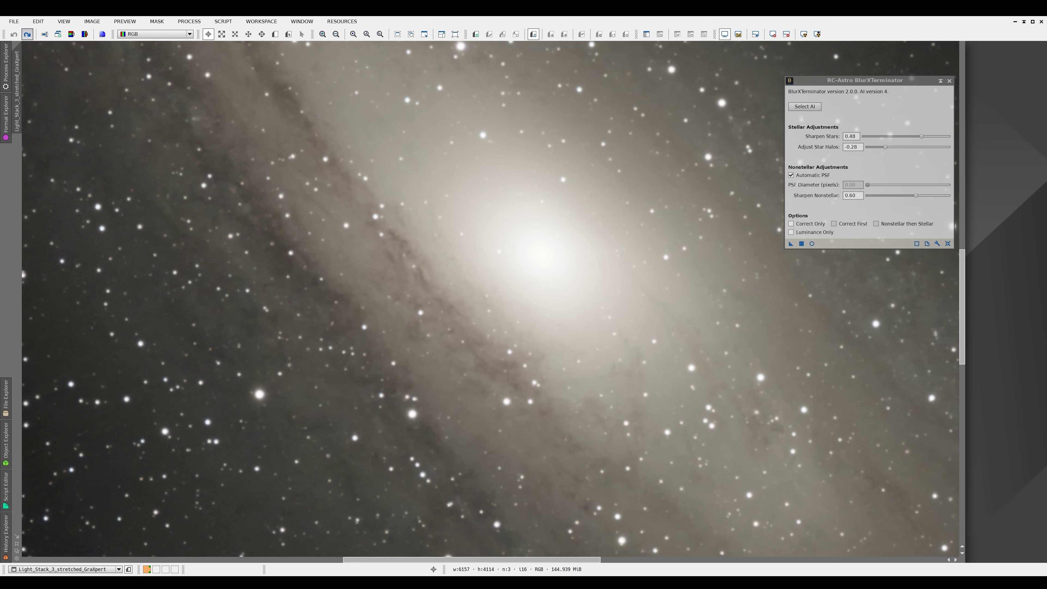
left_click(28, 34)
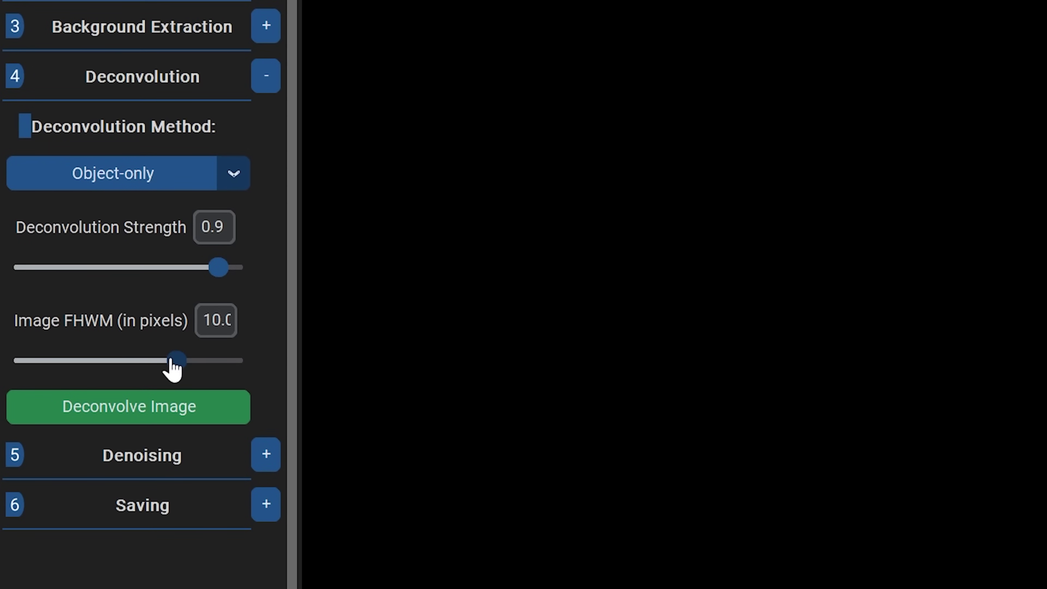
Deconvolve the Horsehead image after raising the strength and setting image FWHM to about 11.5
left_click_drag(173, 362, 204, 362)
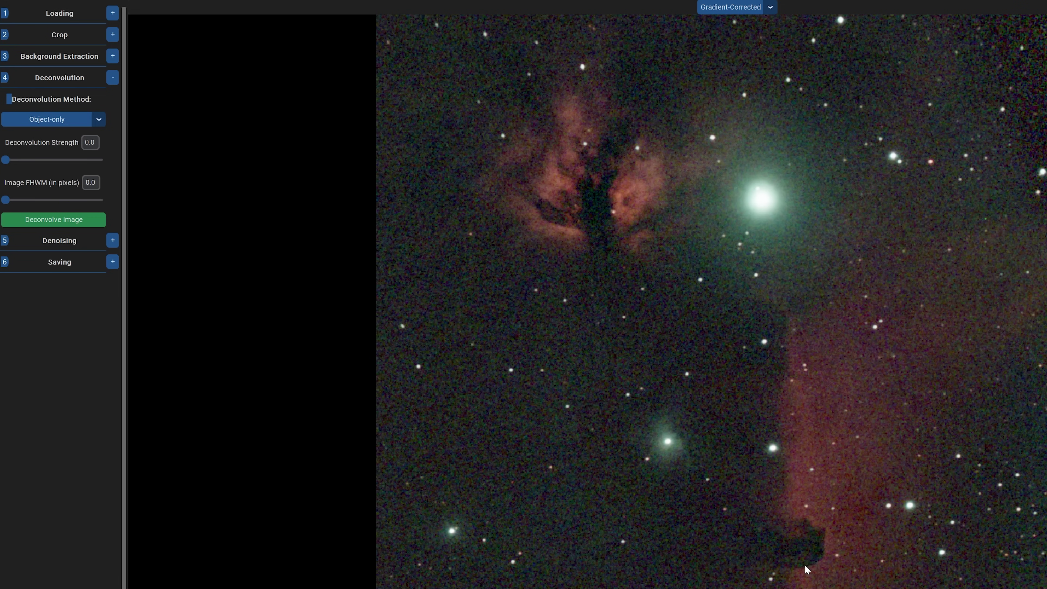
left_click_drag(7, 161, 109, 169)
left_click_drag(7, 206, 88, 207)
left_click(82, 224)
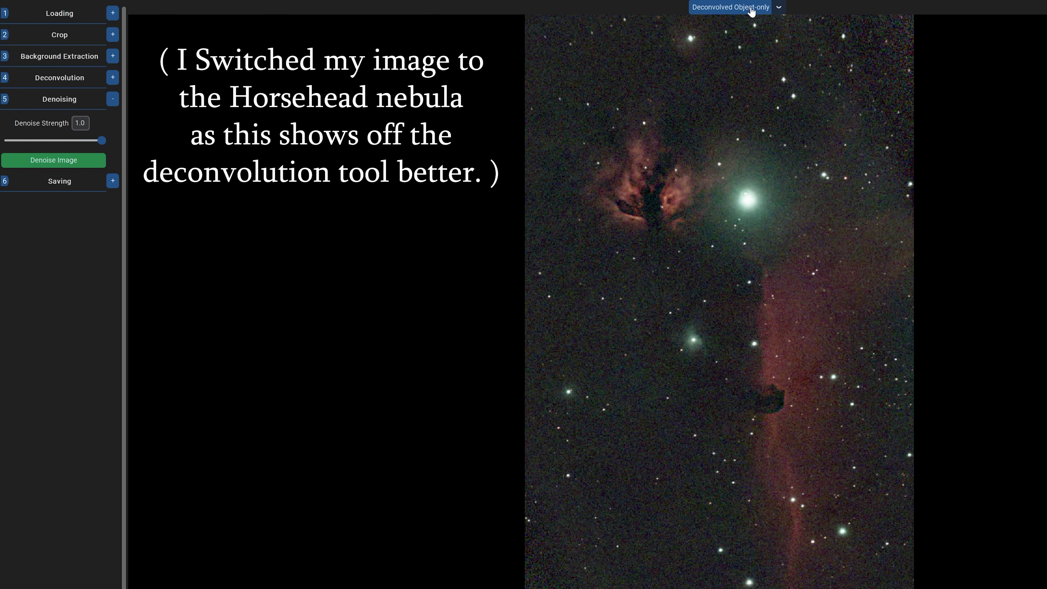
Toggle the view between Original and Deconvolved Object-only, ending on the deconvolved result
left_click(751, 7)
left_click(743, 78)
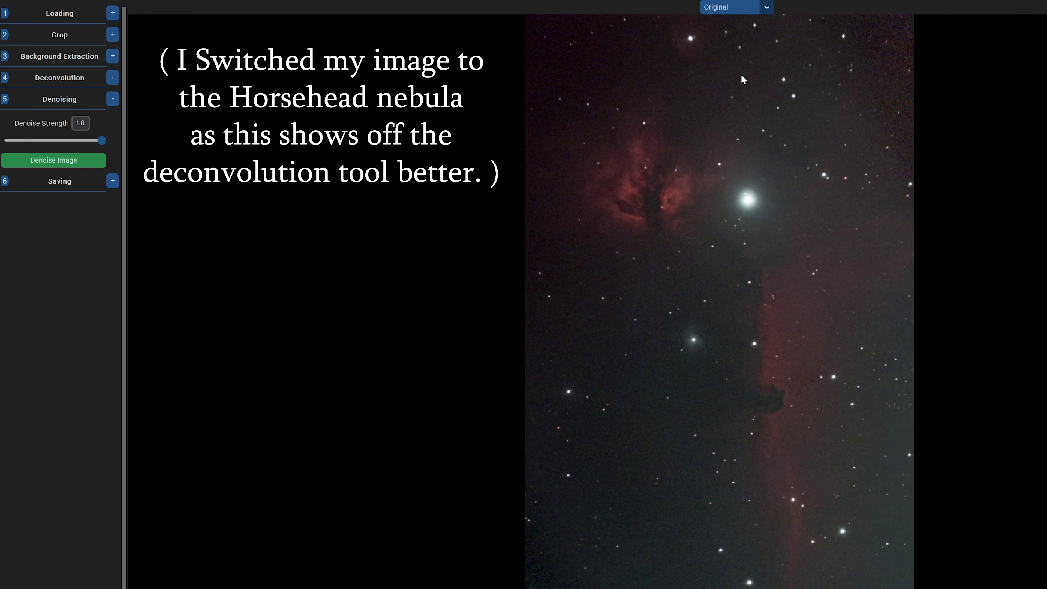
left_click(751, 7)
left_click(734, 23)
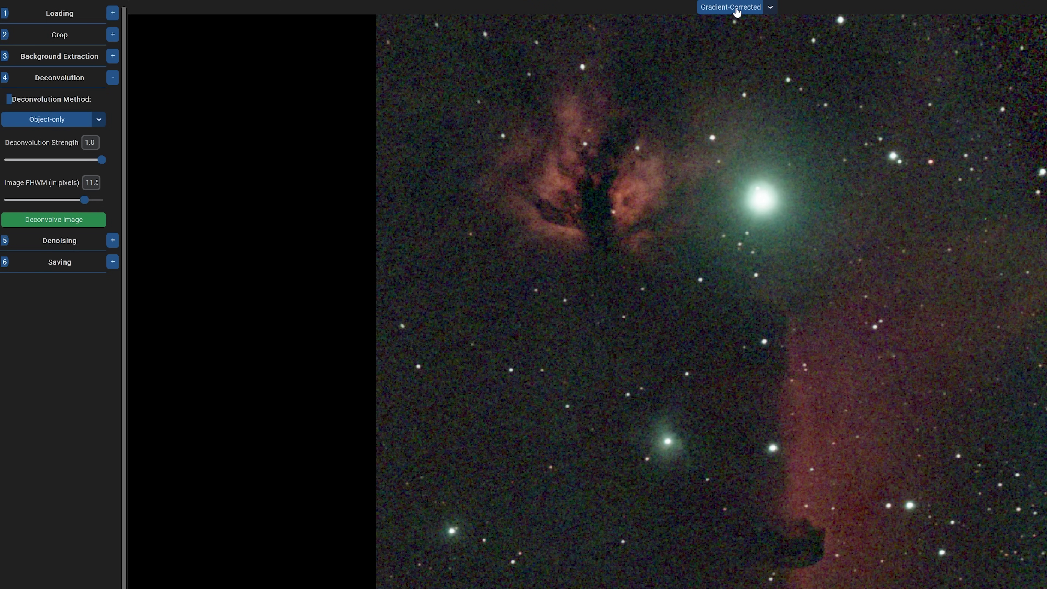
left_click(738, 12)
left_click(734, 66)
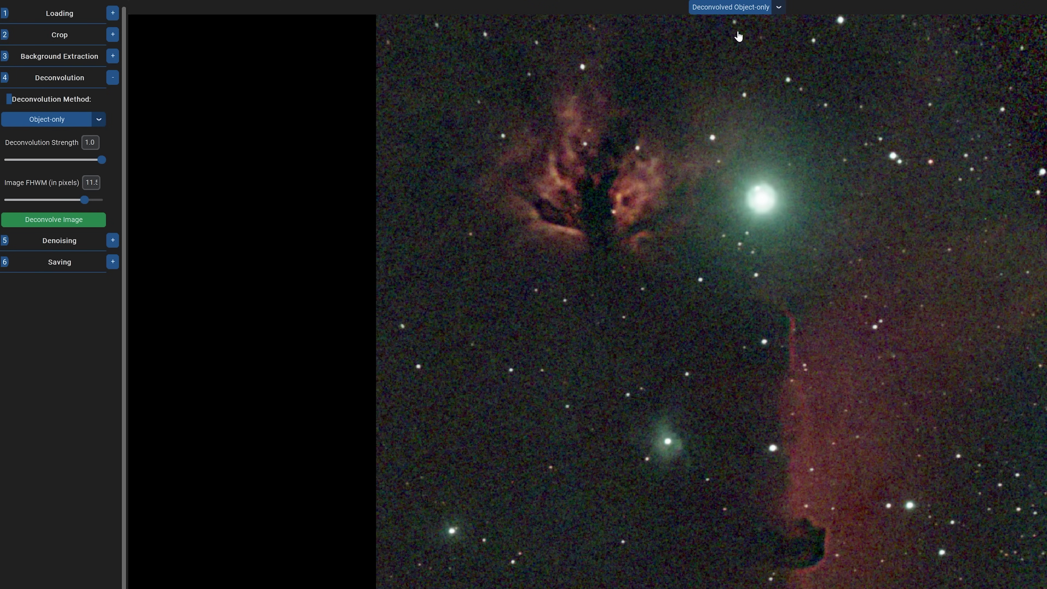
Denoise the deconvolved image at strength 0.37 and compare it with the original
left_click(112, 241)
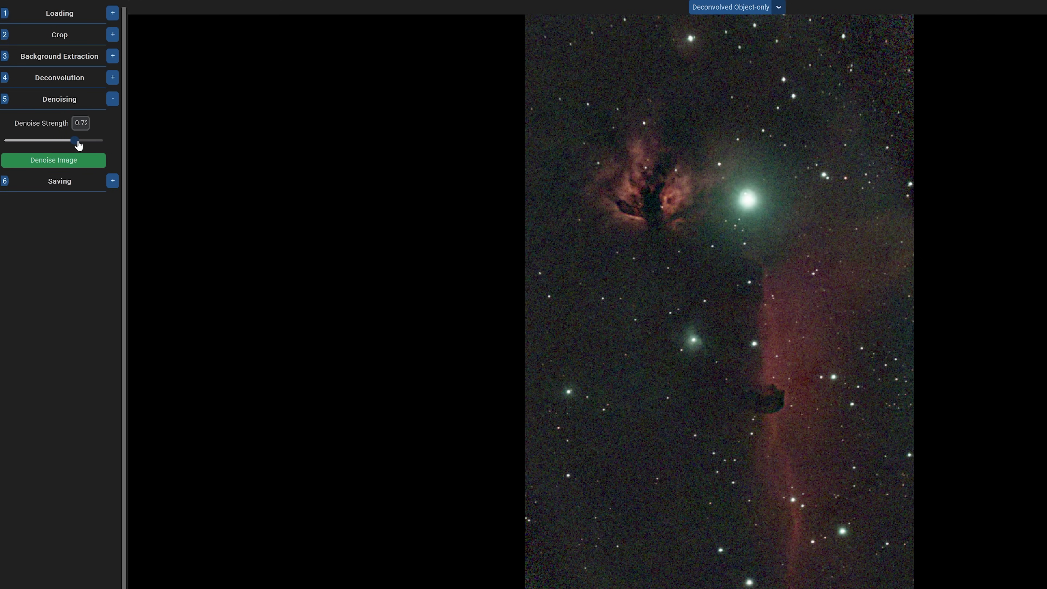
left_click_drag(75, 141, 186, 151)
left_click(51, 165)
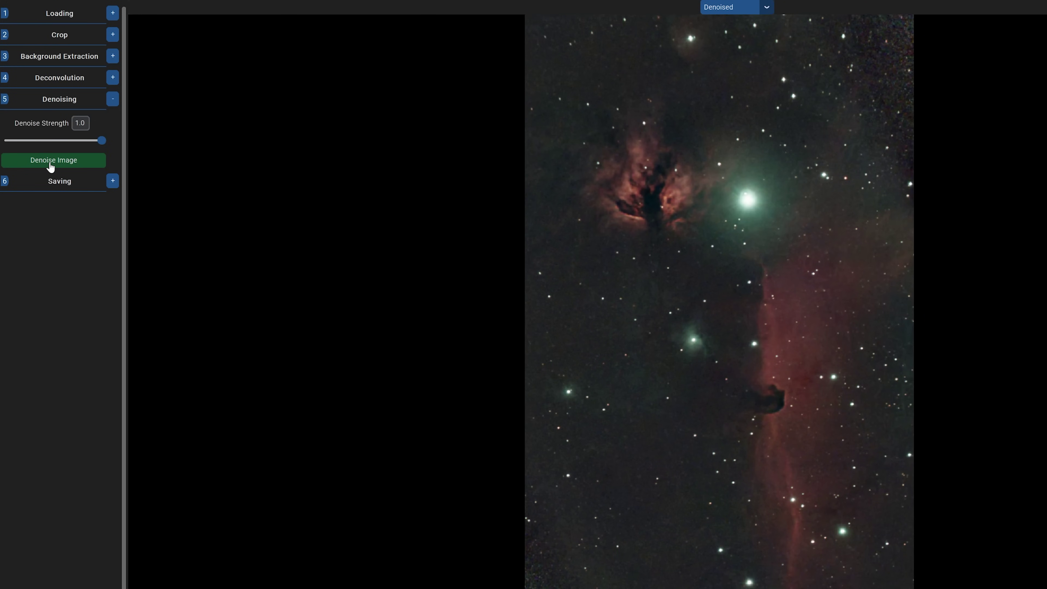
key("Up")
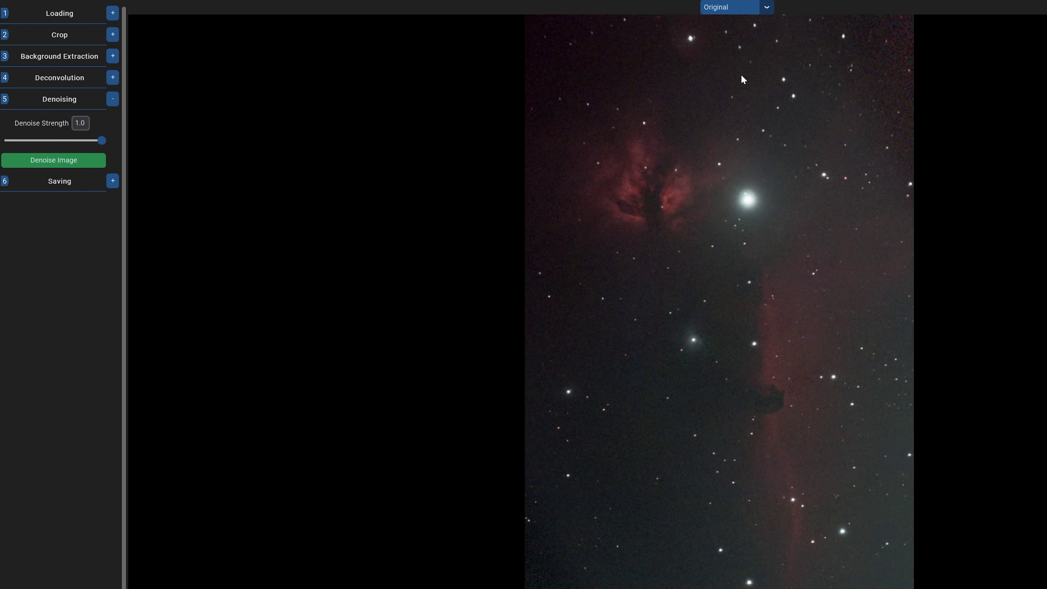
key("Down")
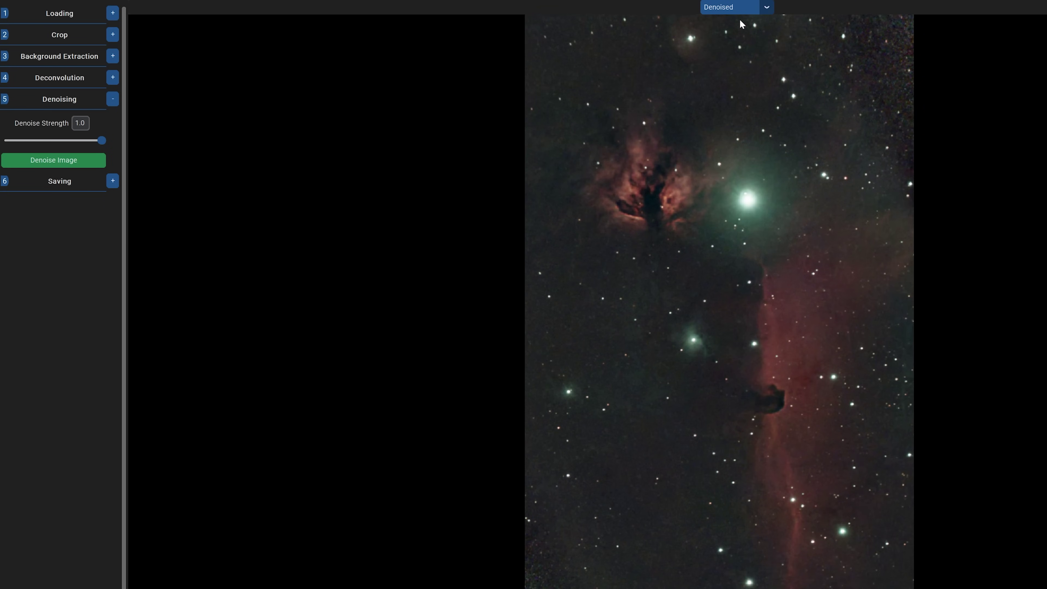
Change denoise strength to 0.78 and compare the denoised and original views again
scroll(747, 11, "up", 1)
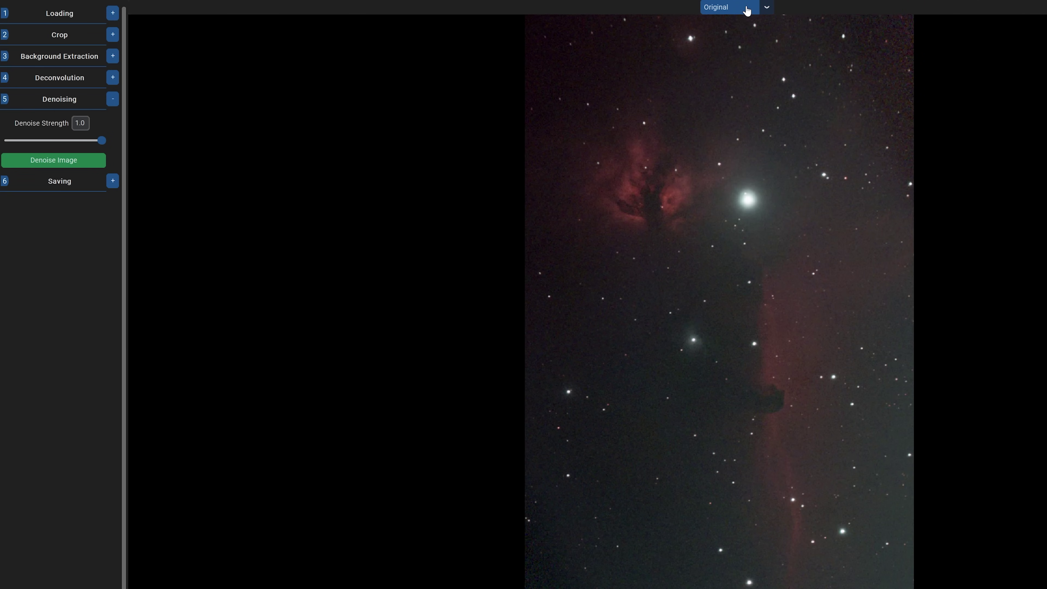
key("Down")
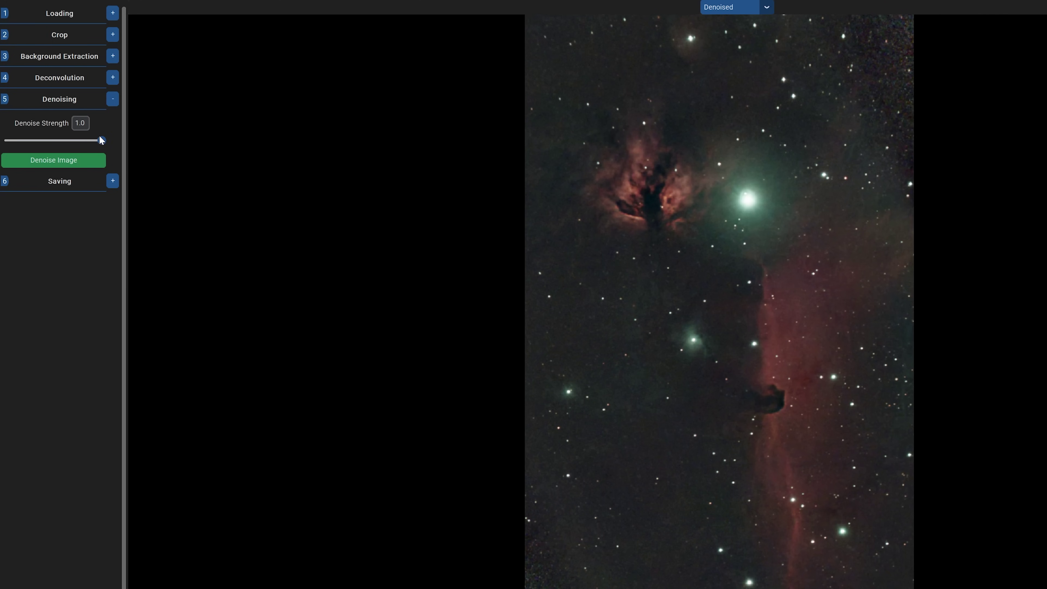
left_click_drag(102, 140, 80, 142)
scroll(728, 8, "up", 1)
key("Down")
key("Up")
key("Down")
left_click(112, 181)
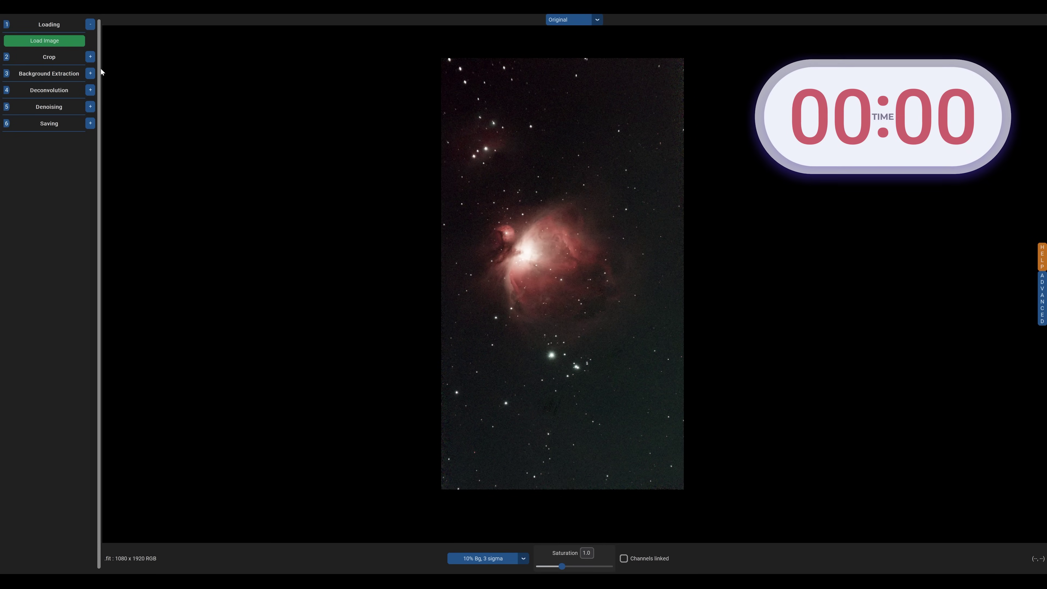
Trim the crop in from the top-left and bottom-right corners and apply it
left_click(90, 56)
left_click_drag(442, 58, 444, 60)
left_click_drag(688, 491, 686, 488)
left_click(61, 58)
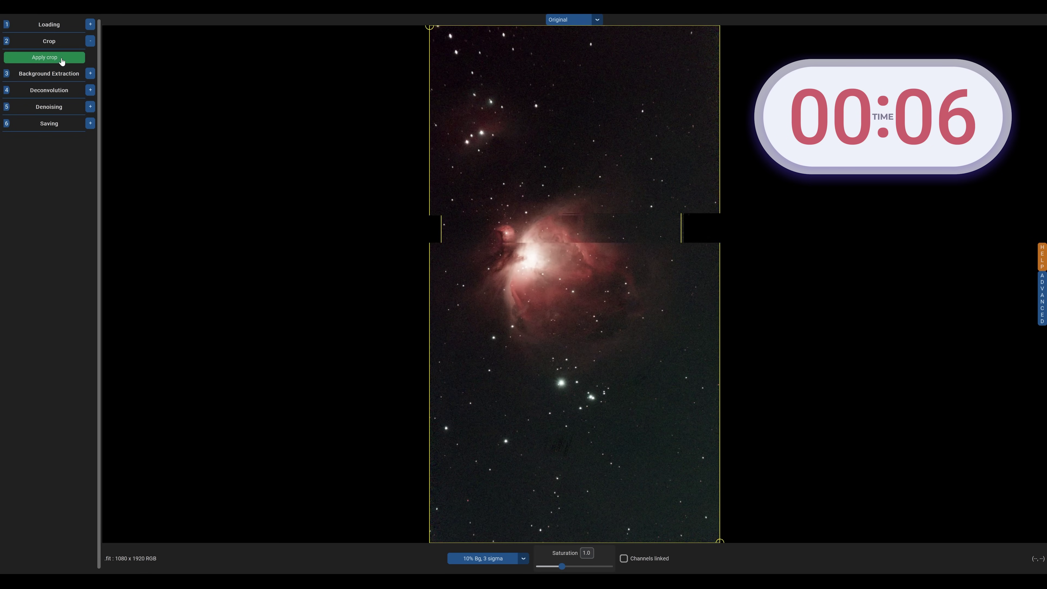
Remove the background gradient, then deconvolve and denoise the cropped nebula image
left_click(90, 73)
left_click(62, 155)
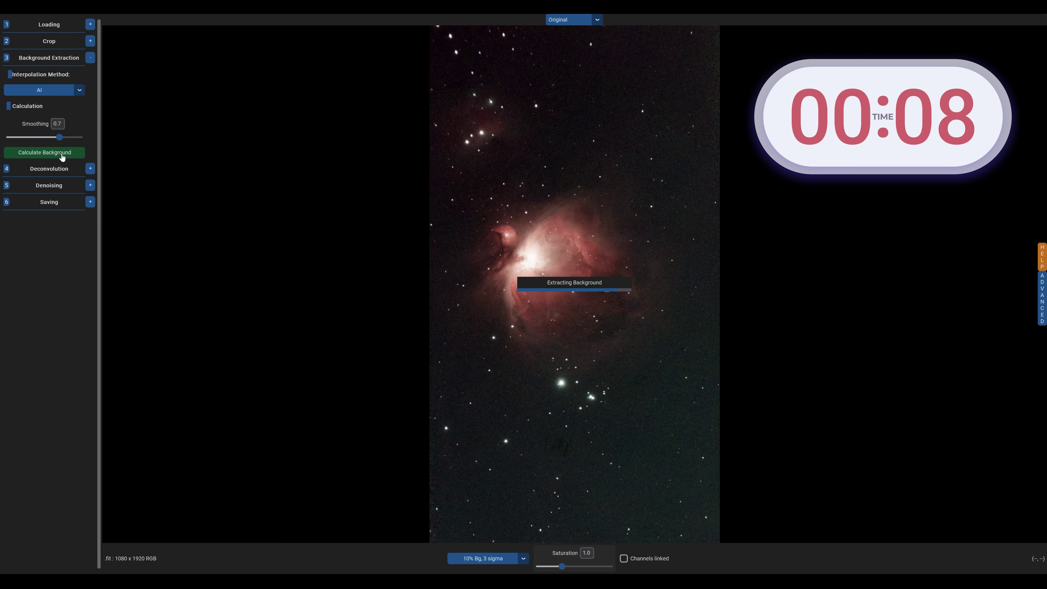
left_click(90, 169)
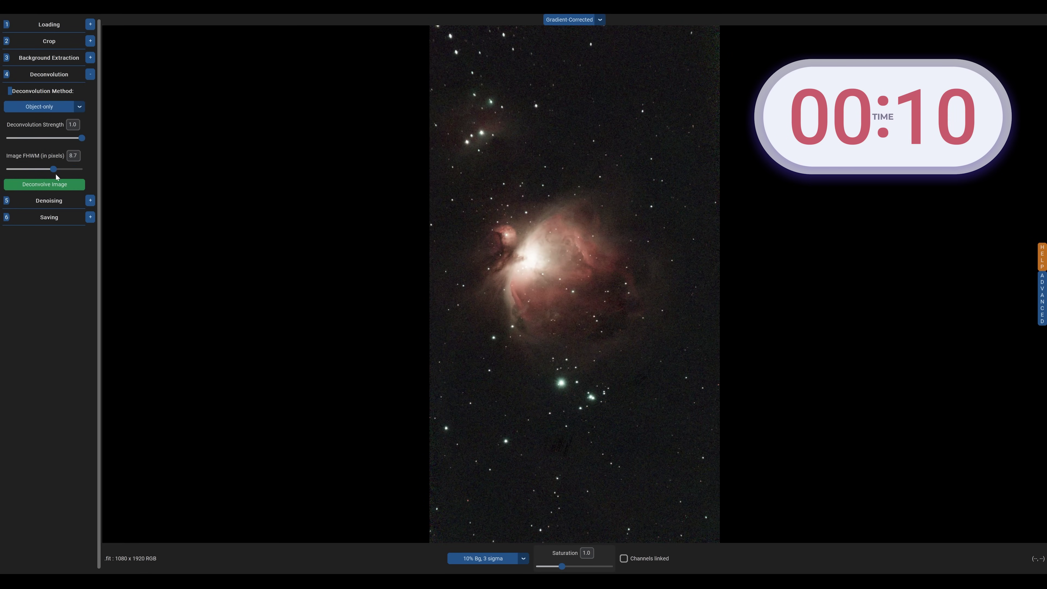
left_click(58, 185)
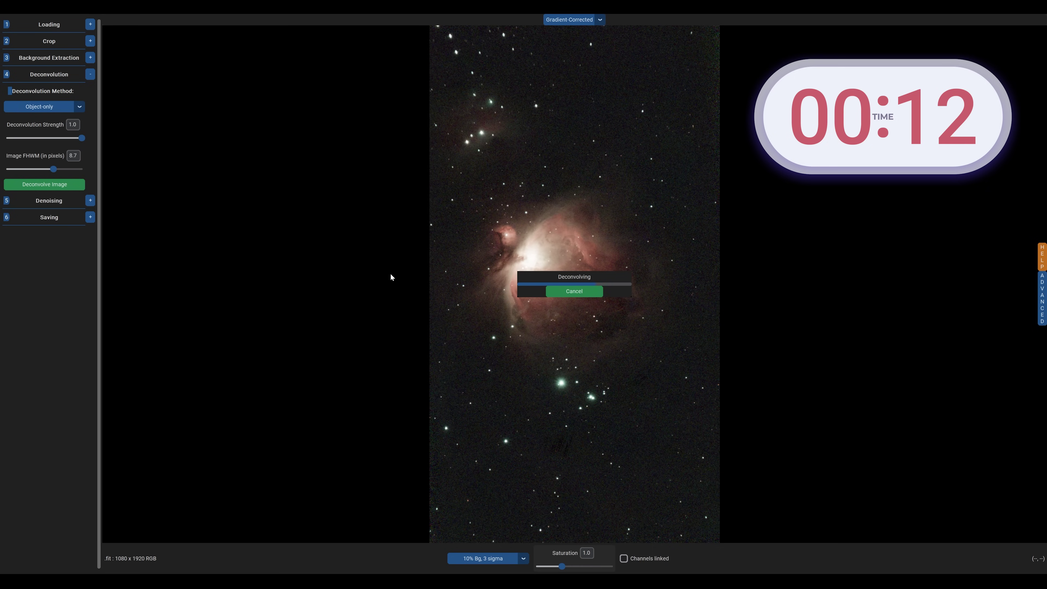
left_click(90, 200)
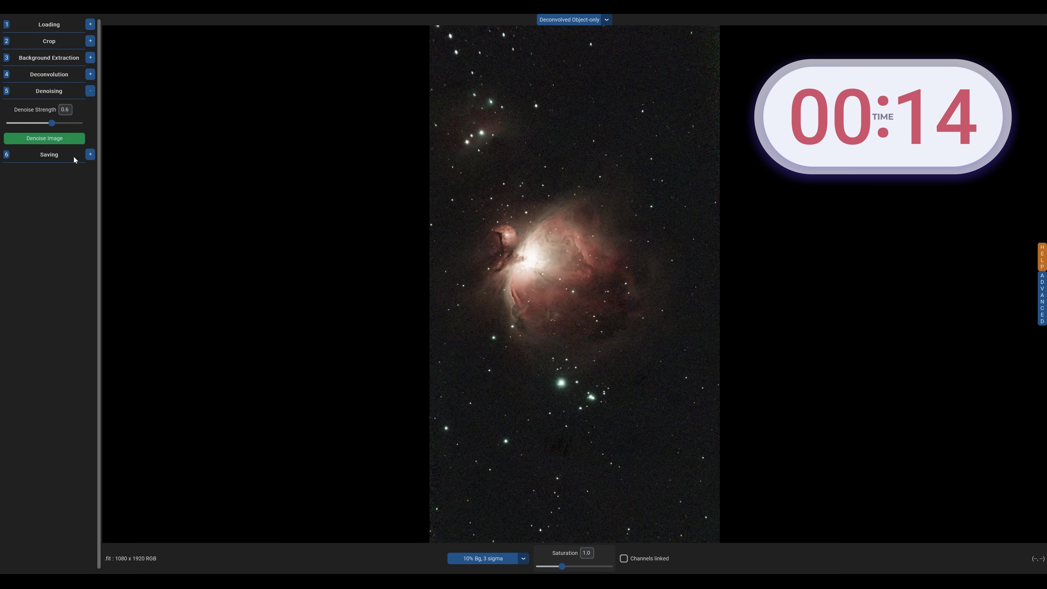
left_click(54, 139)
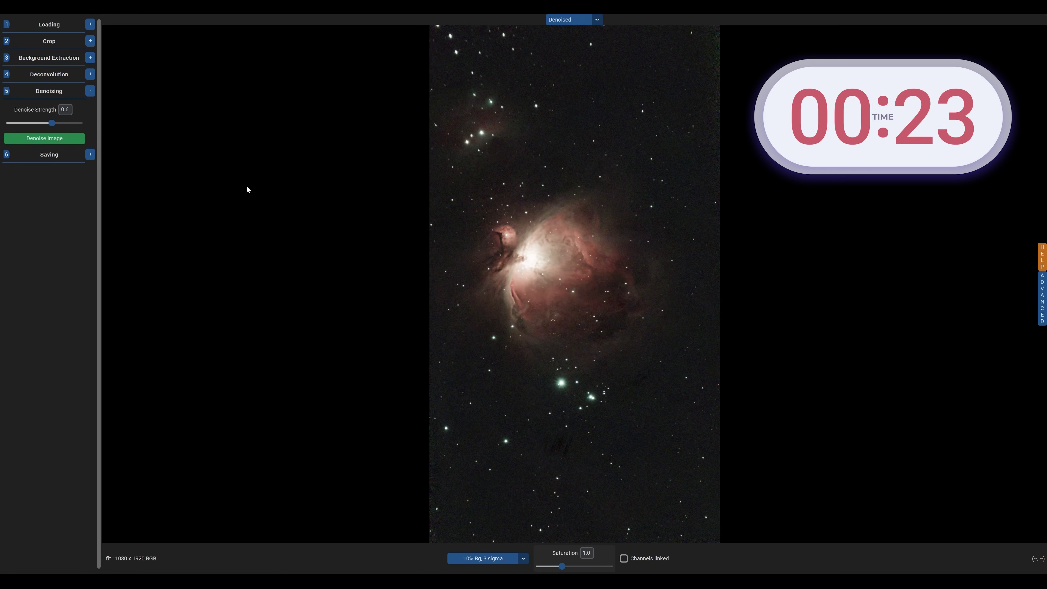
Compare the Original view with the Denoised result, ending on the denoised image
left_click(579, 31)
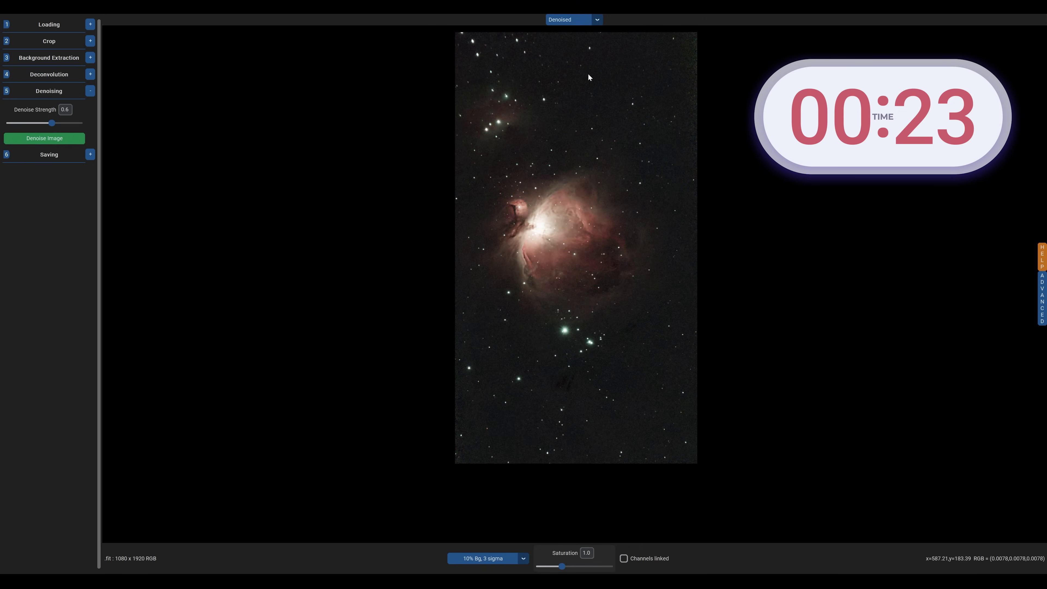
left_click(571, 21)
left_click(569, 28)
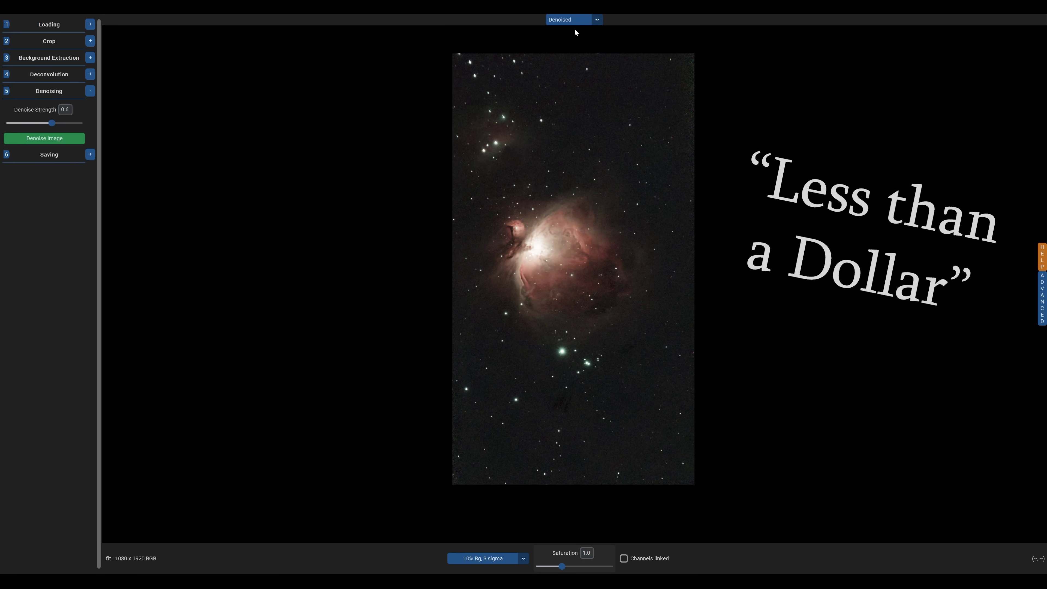
left_click(572, 24)
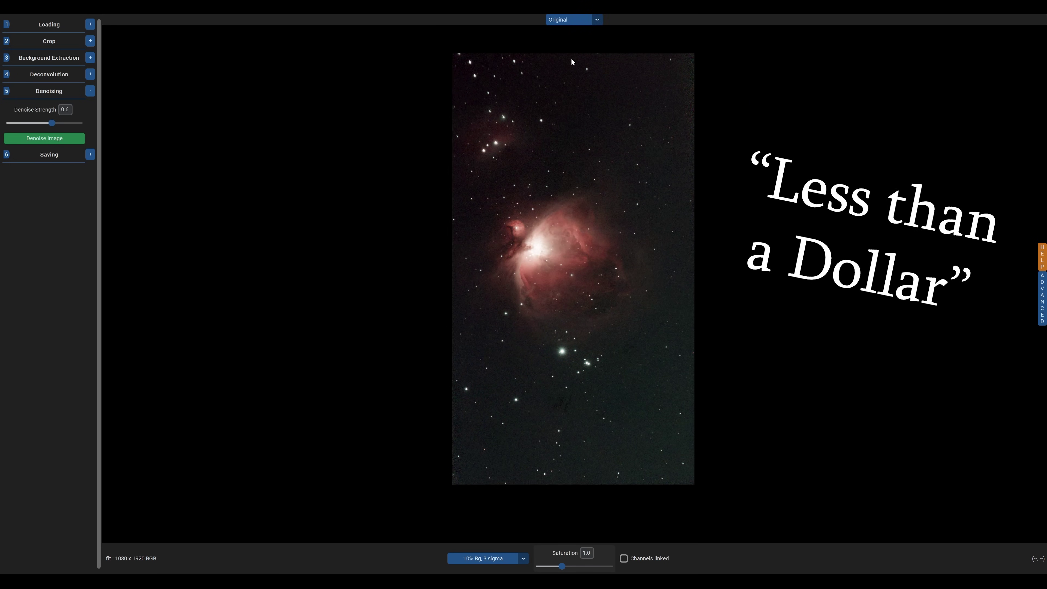
left_click(569, 76)
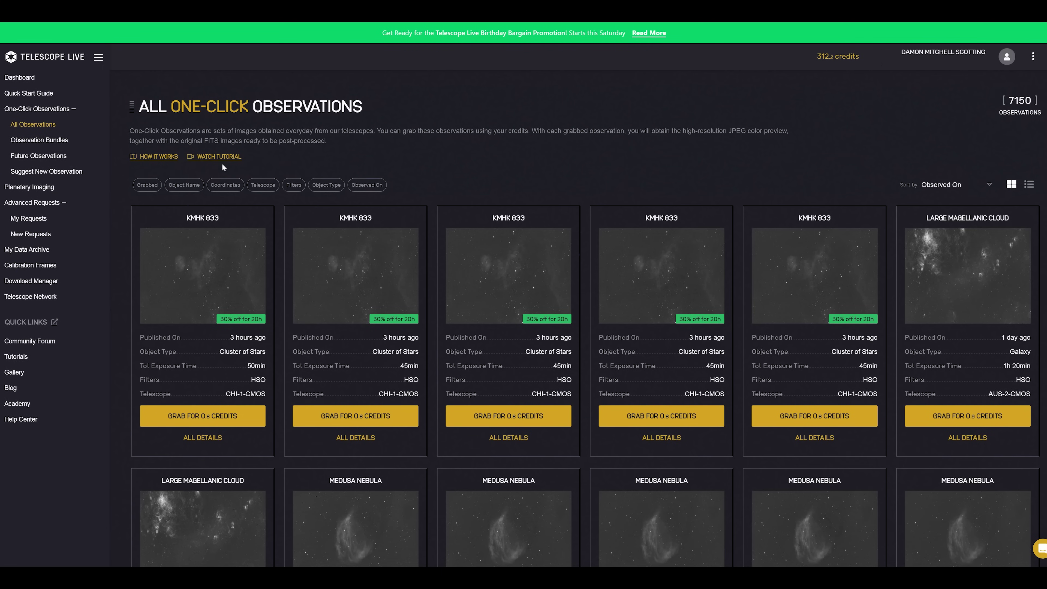
Highlight the page title and the discount offer line, then clear both highlights
left_click_drag(141, 105, 363, 110)
left_click(376, 119)
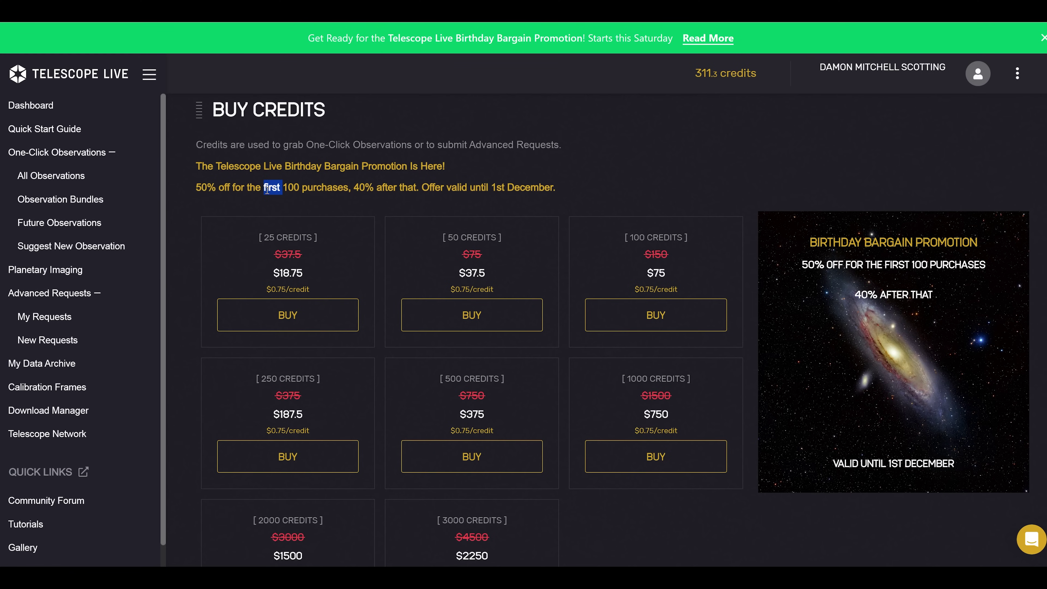
triple_click(267, 189)
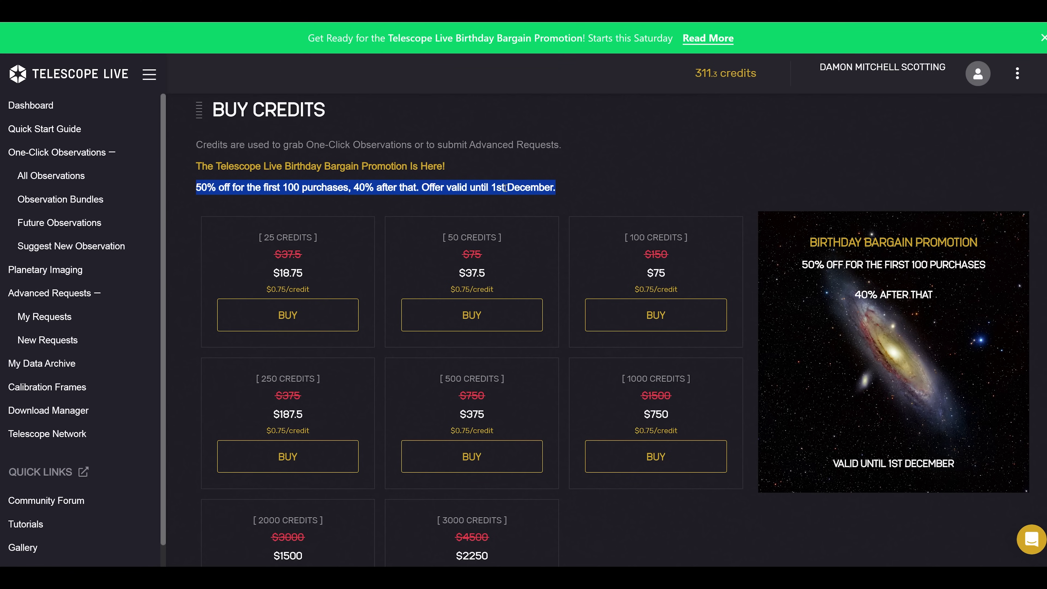
left_click(474, 193)
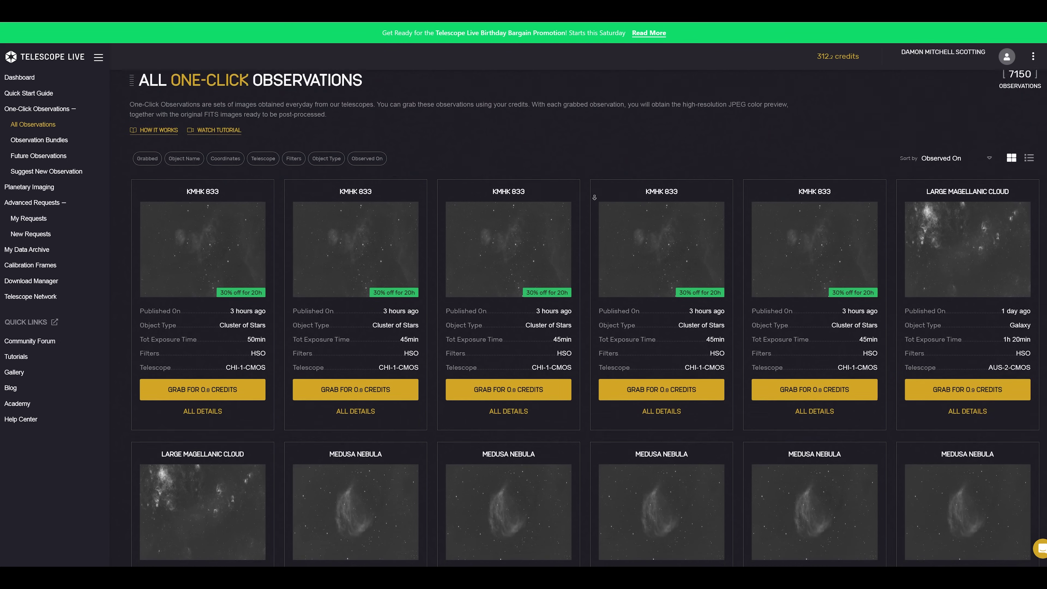
Place the galaxy photo onto the shirt and caption it 'Hello Neighbour'
scroll(594, 185, "down", 4)
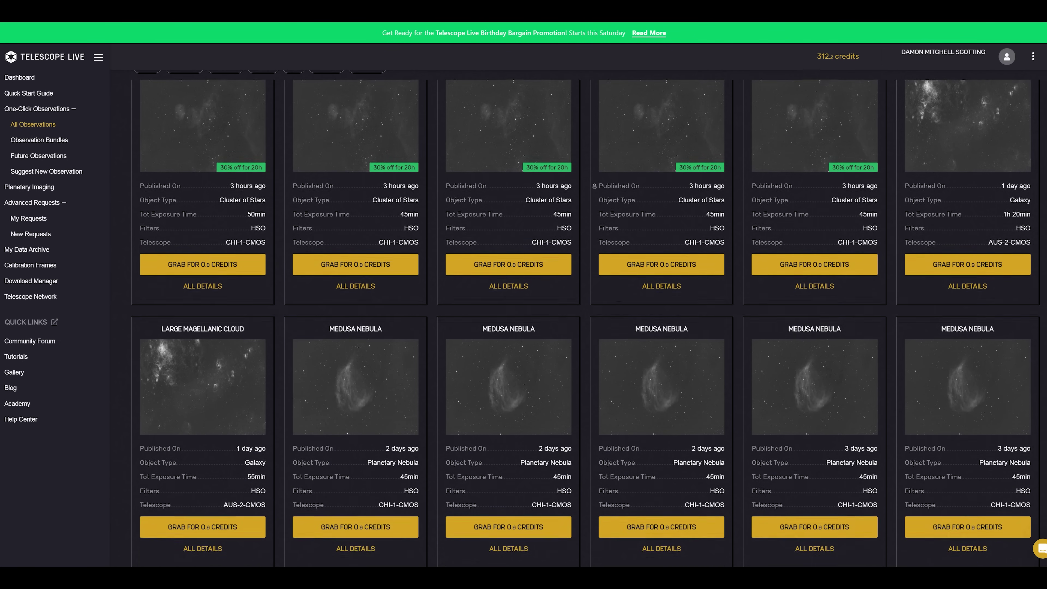
scroll(594, 185, "down", 4)
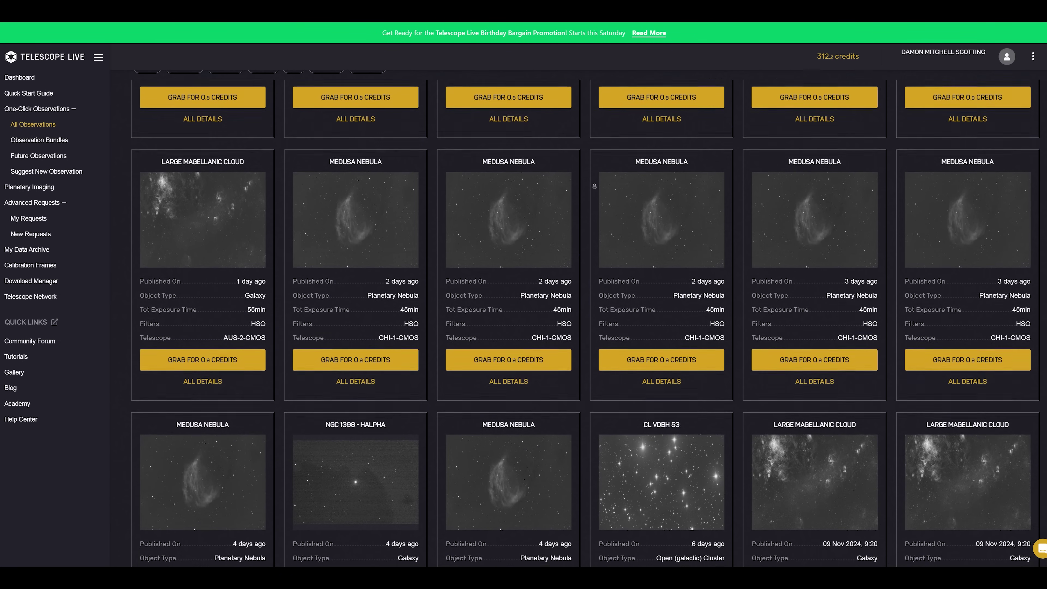
scroll(594, 185, "down", 4)
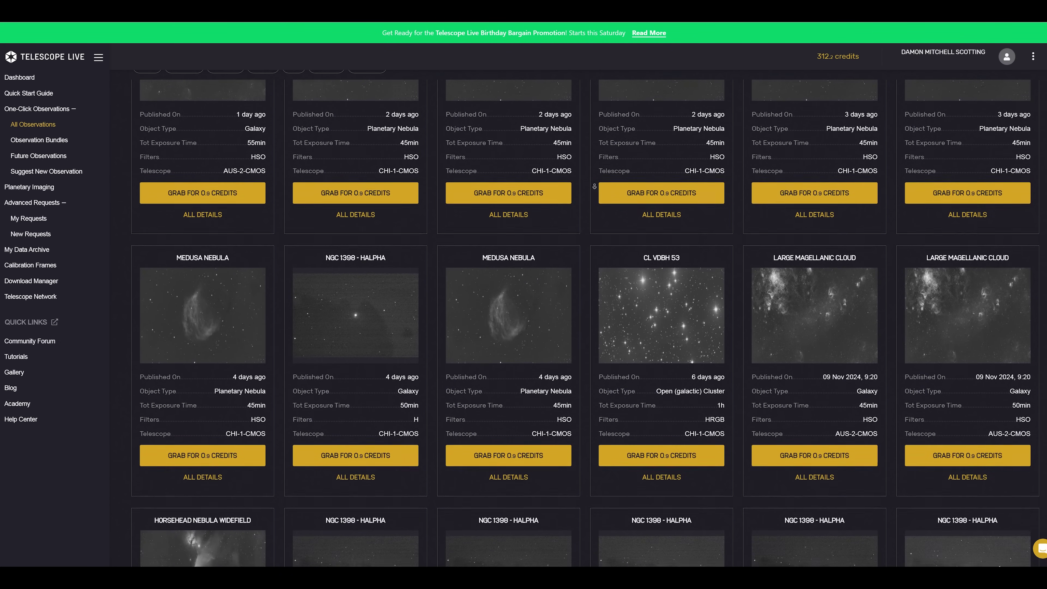
scroll(594, 186, "down", 4)
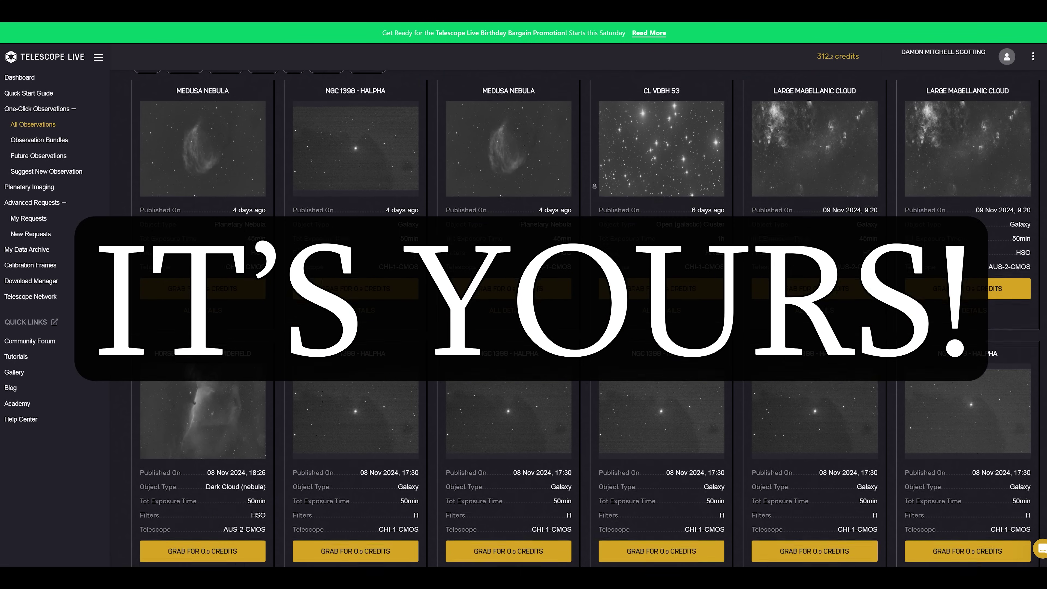
scroll(594, 186, "down", 4)
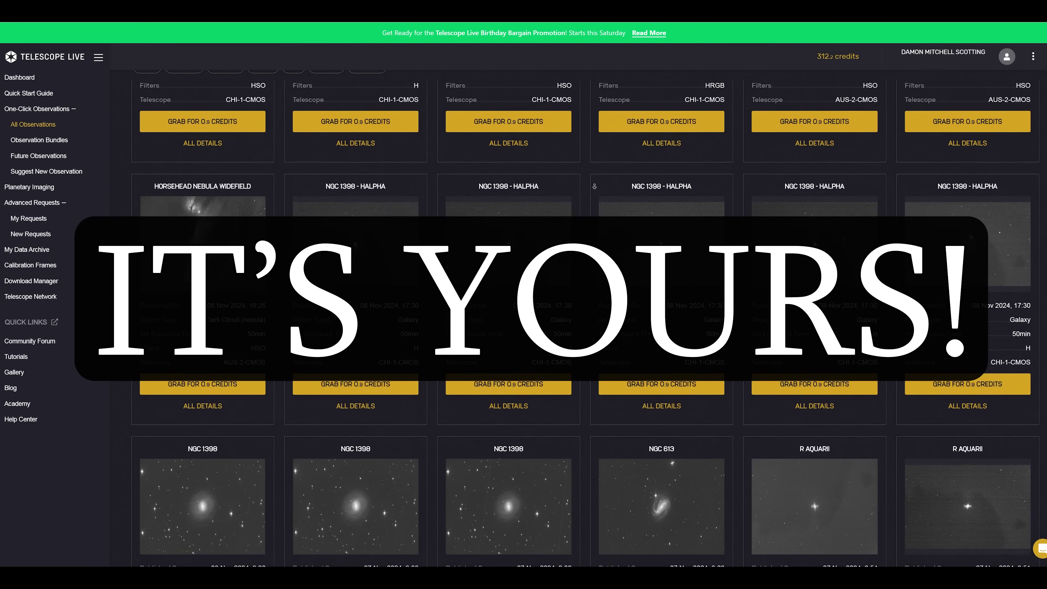
left_click_drag(45, 161, 560, 245)
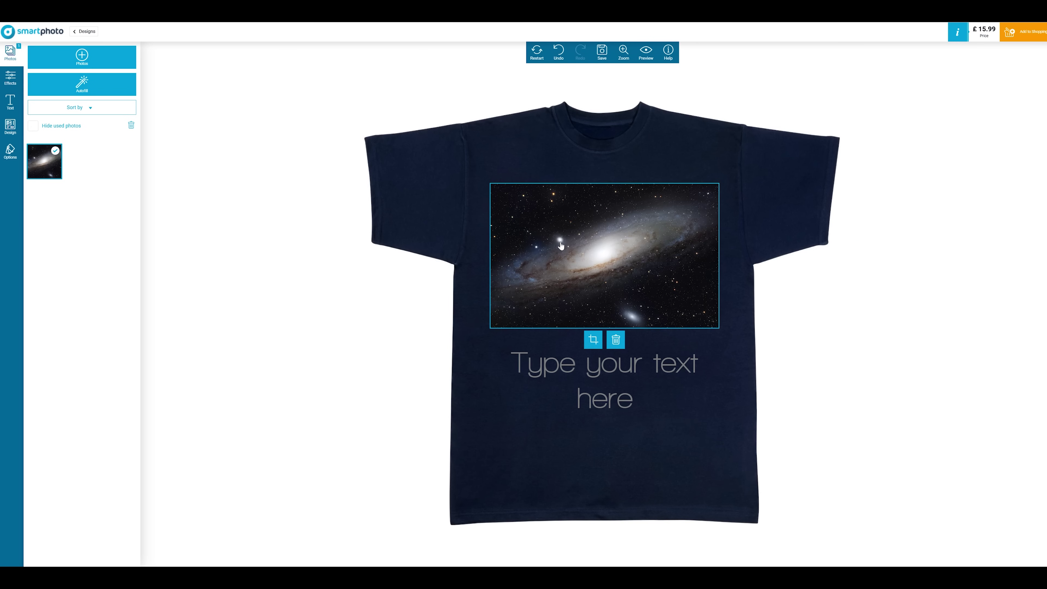
left_click(565, 376)
type("Hello Neighbour")
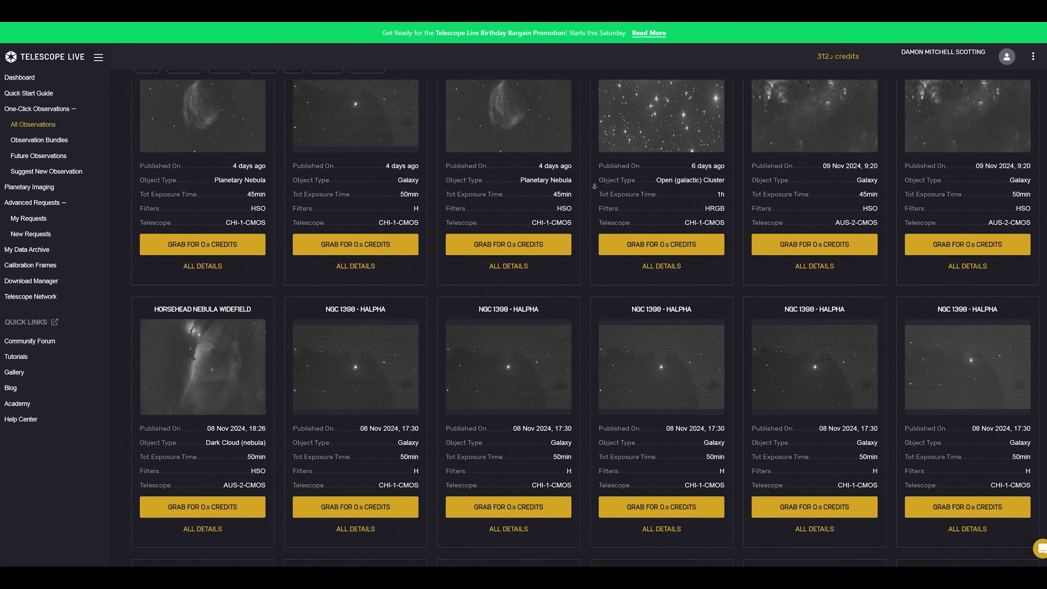
scroll(594, 186, "down", 5)
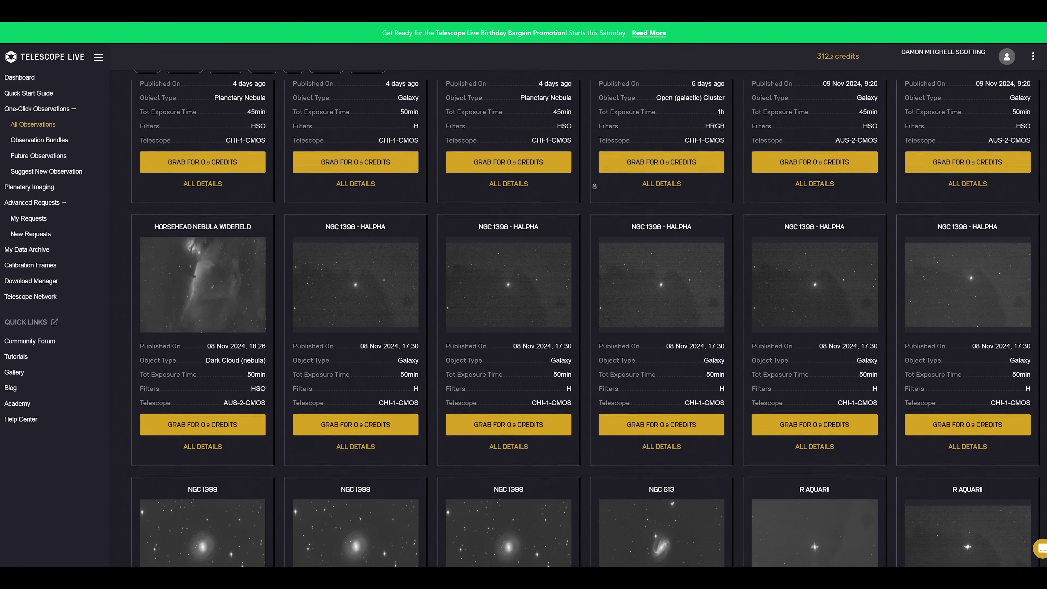
scroll(594, 185, "down", 1)
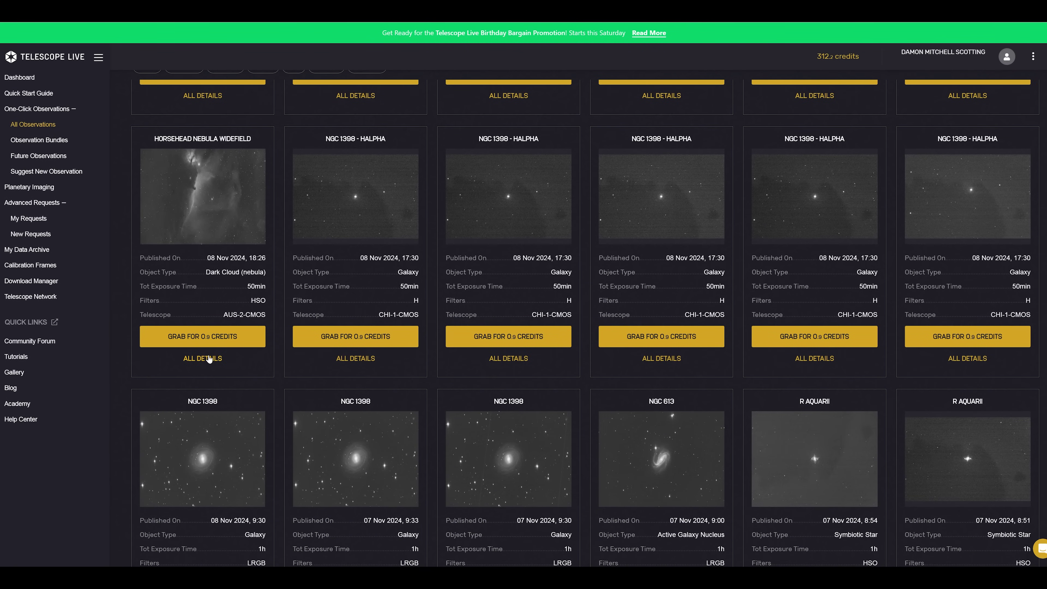
Open the Horsehead Nebula Widefield frames and preview the fourth one, a Halpha exposure
left_click(239, 224)
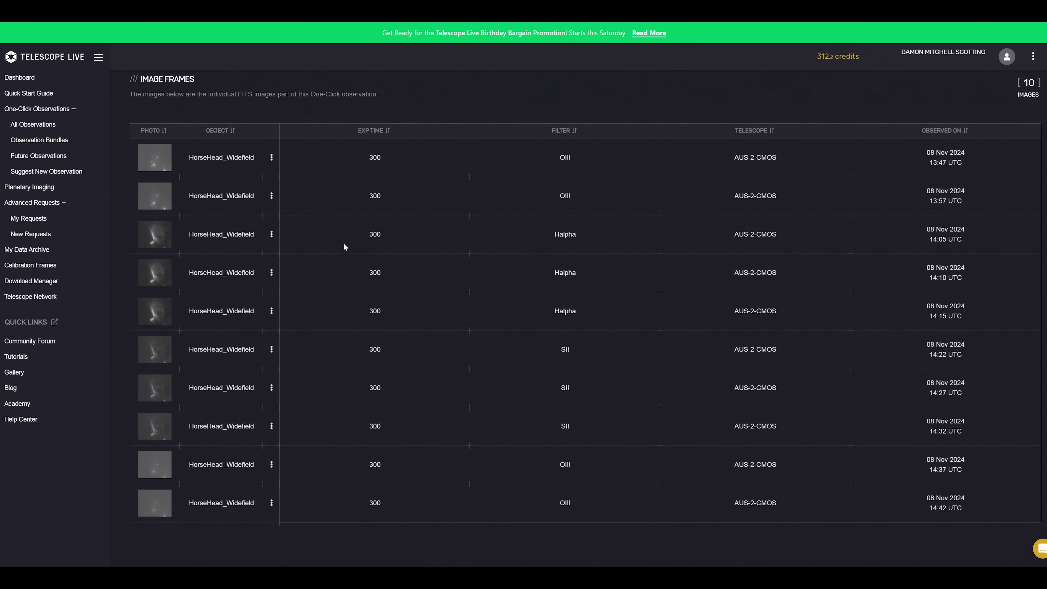
left_click(271, 274)
left_click(300, 287)
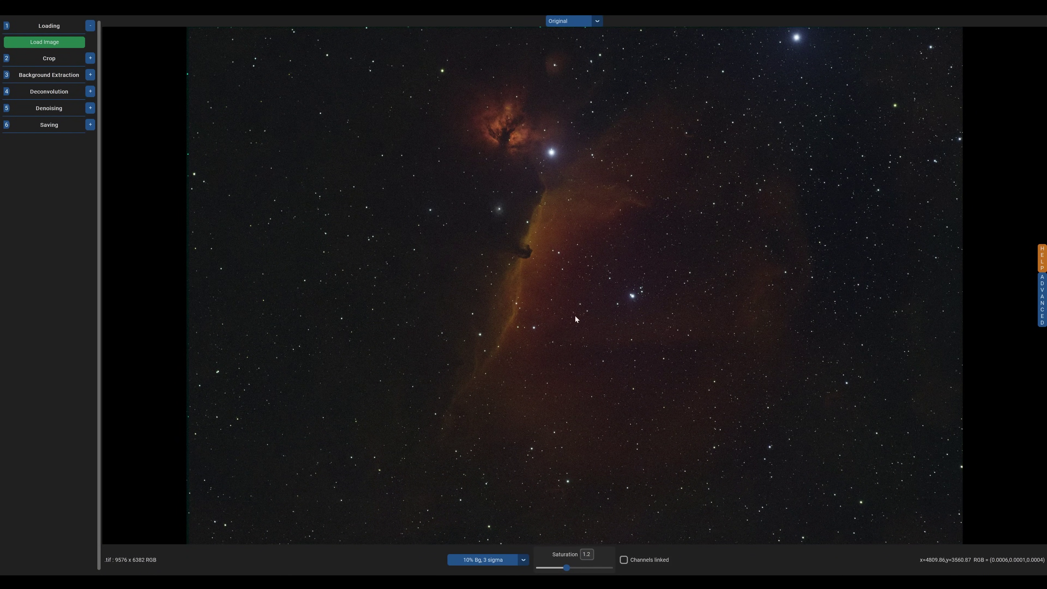
Highlight the 25-credit pack's per-credit price and the observation's publication date
scroll(507, 154, "up", 5)
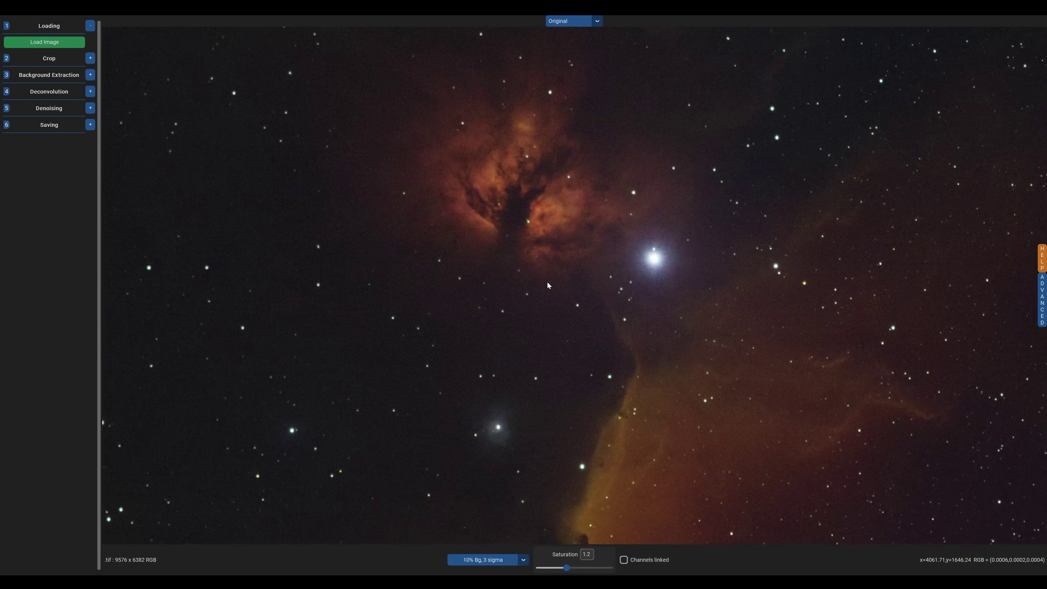
left_click_drag(547, 282, 570, 175)
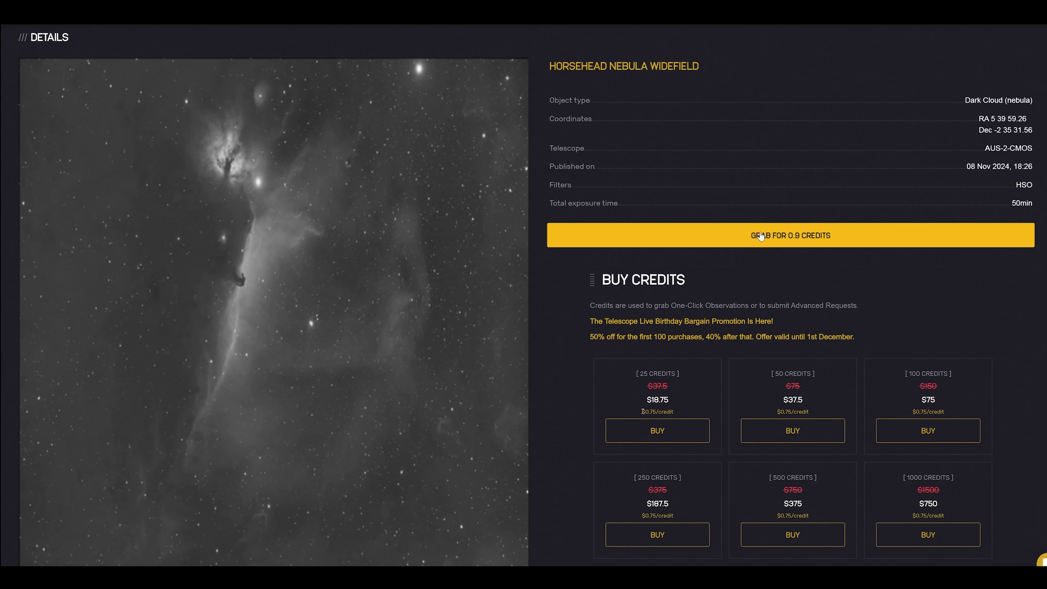
left_click_drag(640, 412, 676, 412)
left_click_drag(956, 164, 1035, 165)
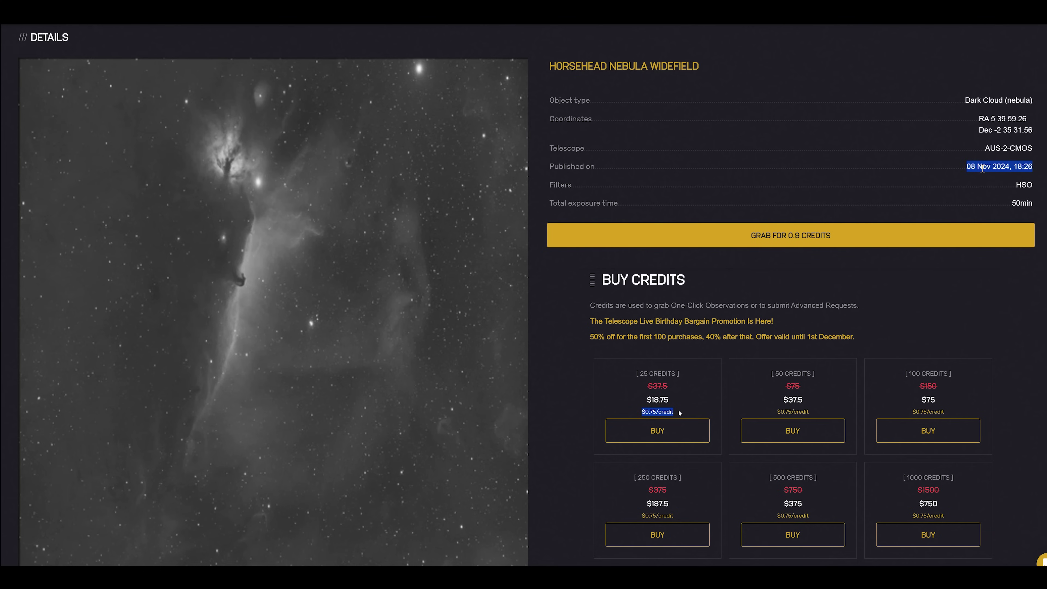
Grab the Horsehead Nebula Widefield observation for 0.9 credits
left_click(782, 246)
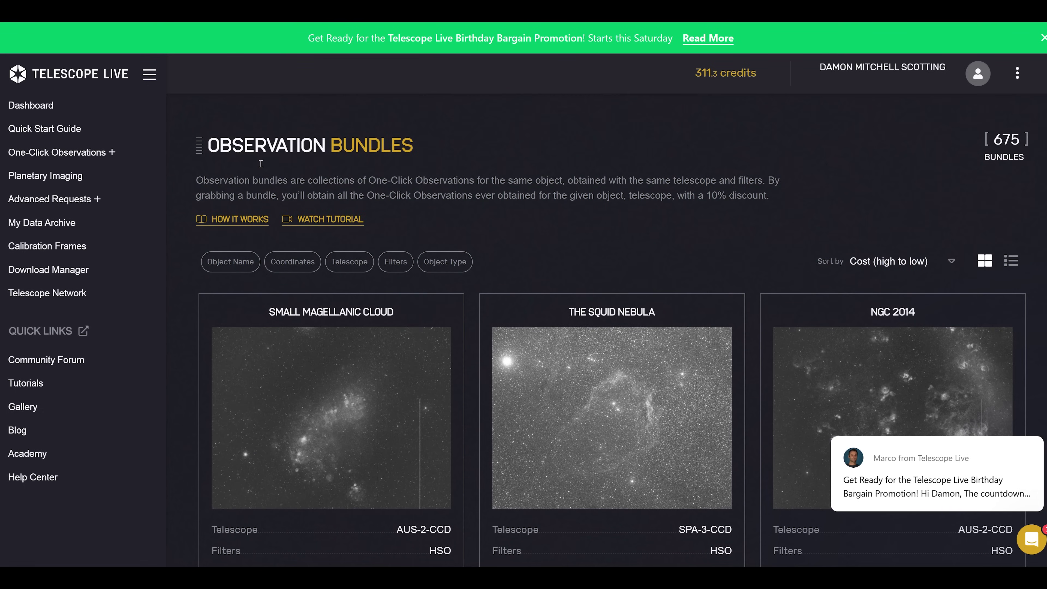
left_click_drag(211, 148, 413, 147)
left_click(413, 147)
Zoom into the stacked colour image in GraXpert and pan toward the Flame Nebula
scroll(438, 483, "down", 2)
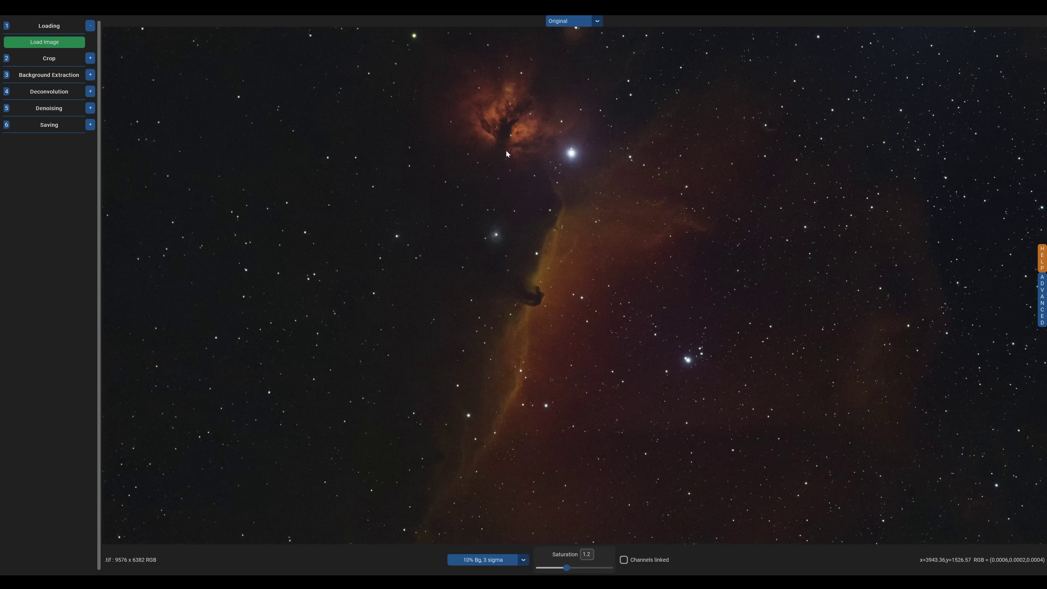
scroll(507, 153, "up", 5)
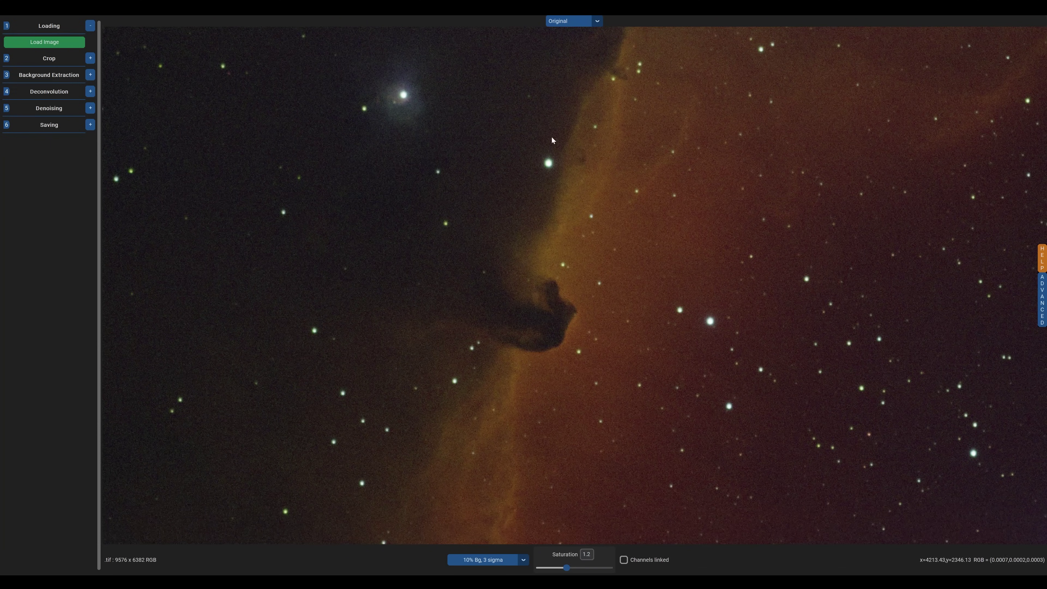
left_click_drag(548, 127, 596, 398)
scroll(598, 347, "down", 5)
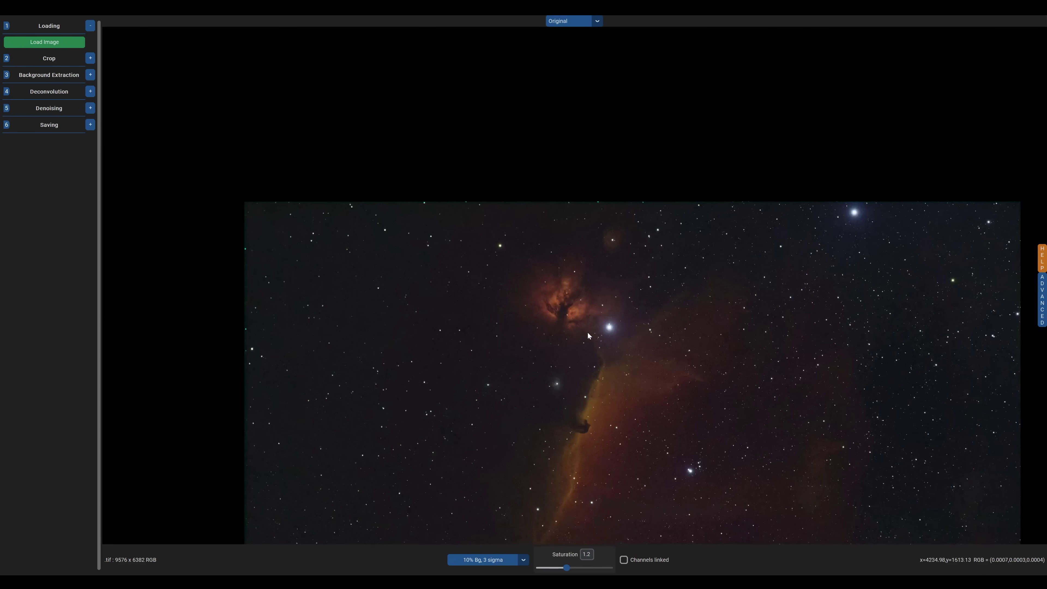
Pull the crop frame's top-left and bottom-right corners slightly inward
left_click(90, 58)
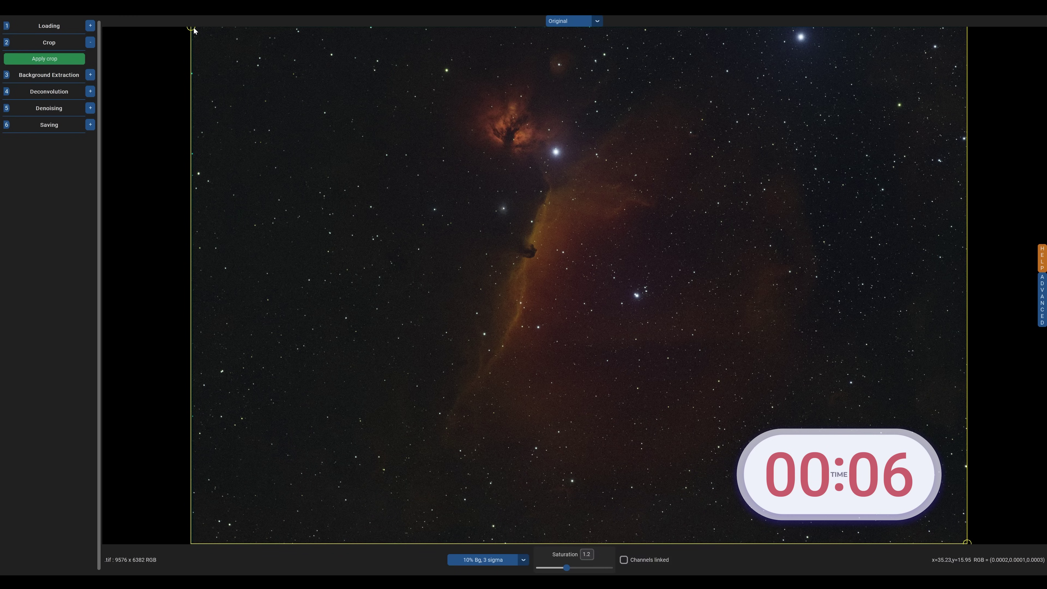
left_click_drag(194, 28, 194, 30)
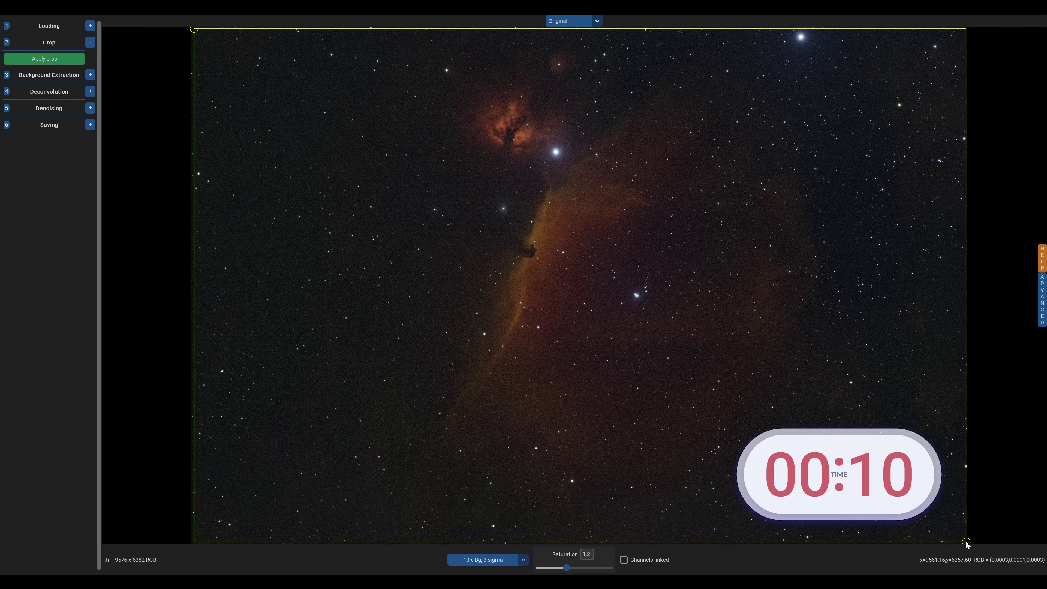
left_click_drag(967, 544, 964, 542)
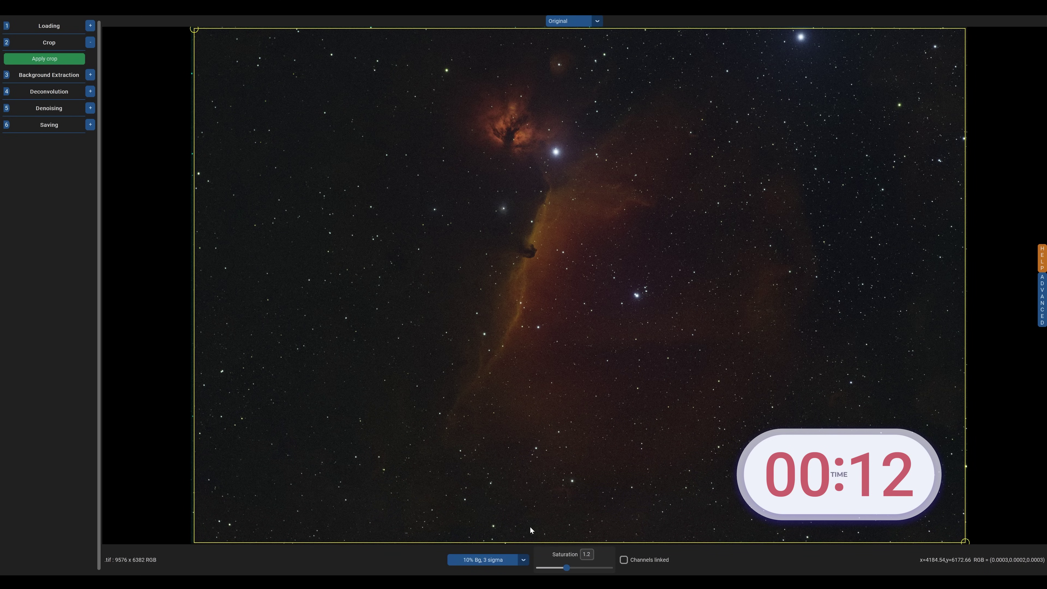
Apply the crop and set background extraction to AI interpolation with 0.7 smoothing
left_click(44, 59)
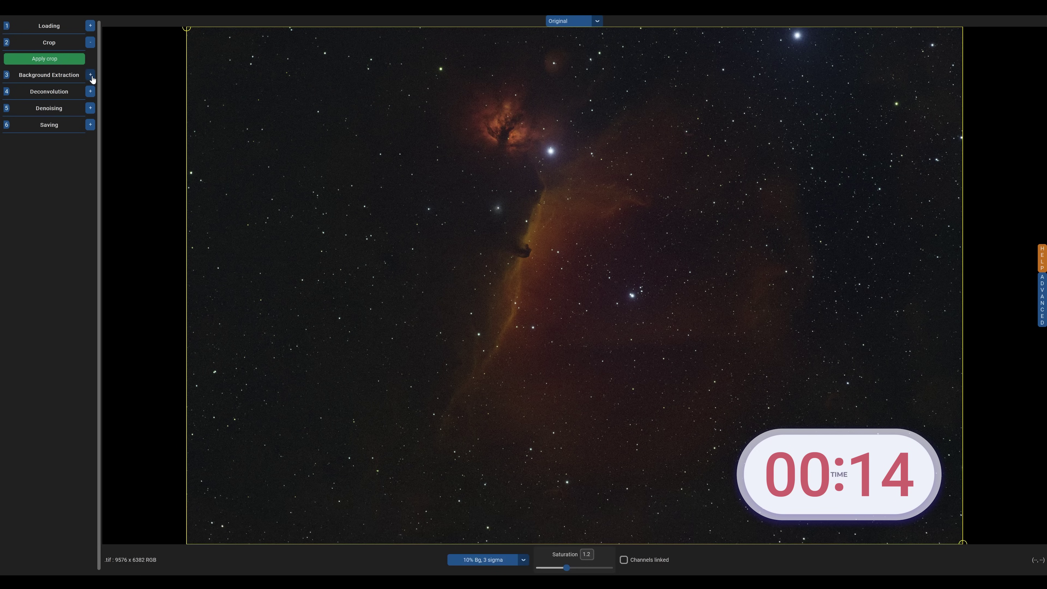
left_click(86, 75)
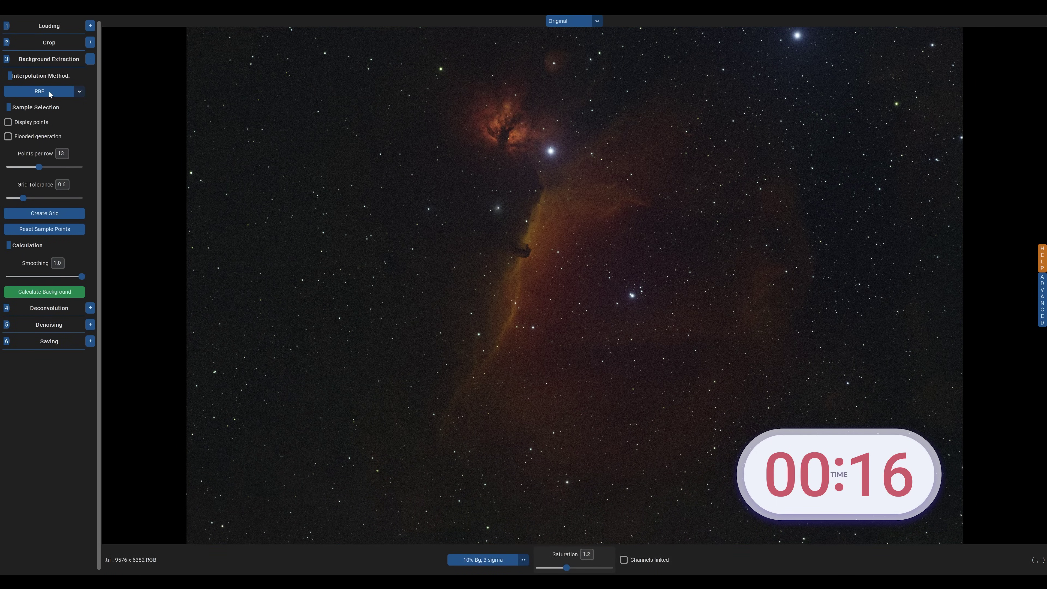
left_click(37, 132)
left_click(81, 139)
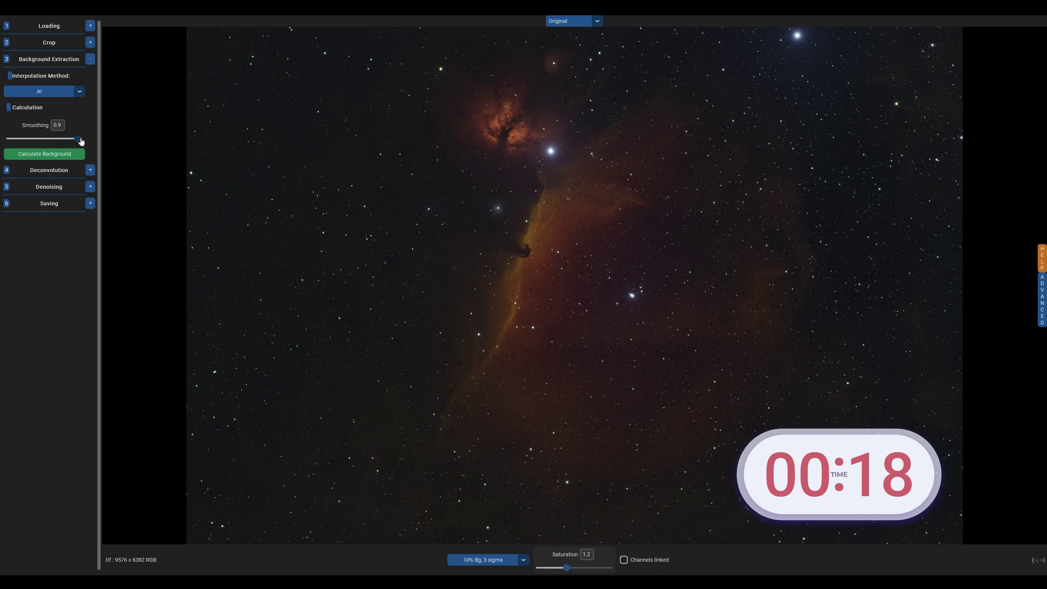
left_click_drag(73, 143, 60, 142)
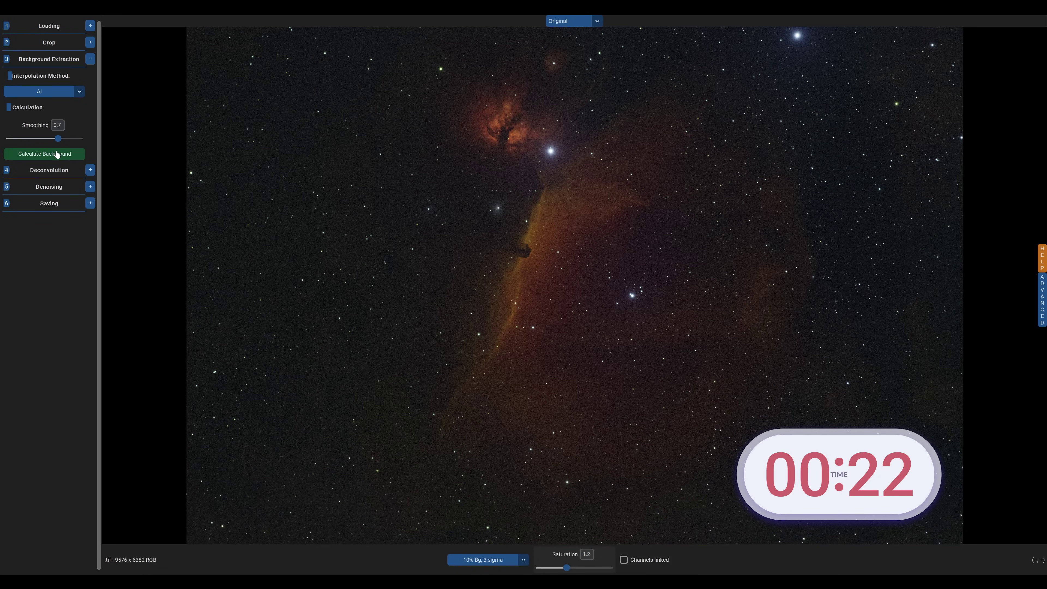
Calculate the background, then switch the view to the Original image for comparison
left_click(57, 155)
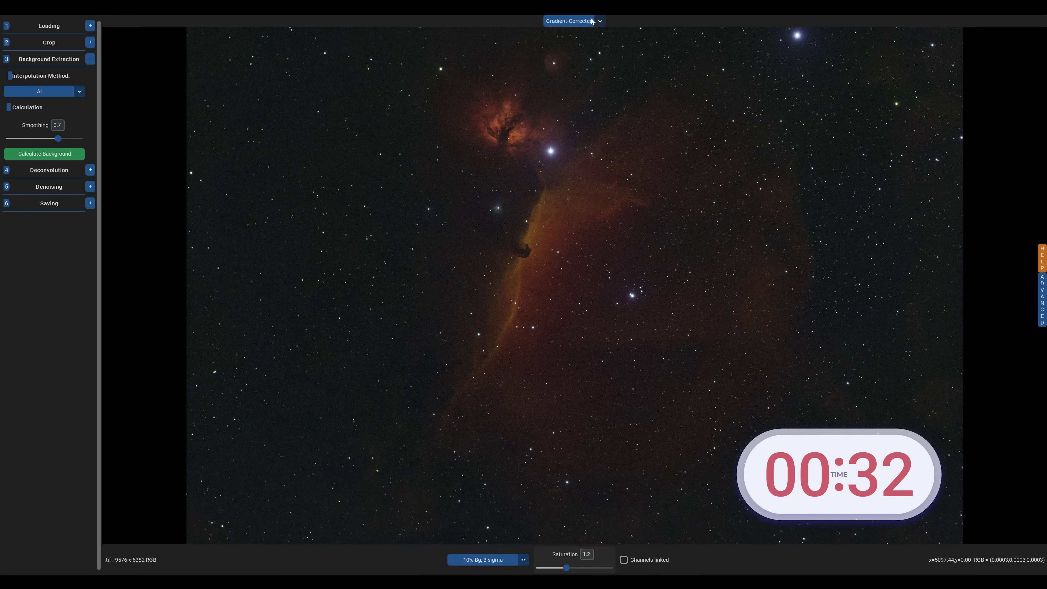
left_click(585, 32)
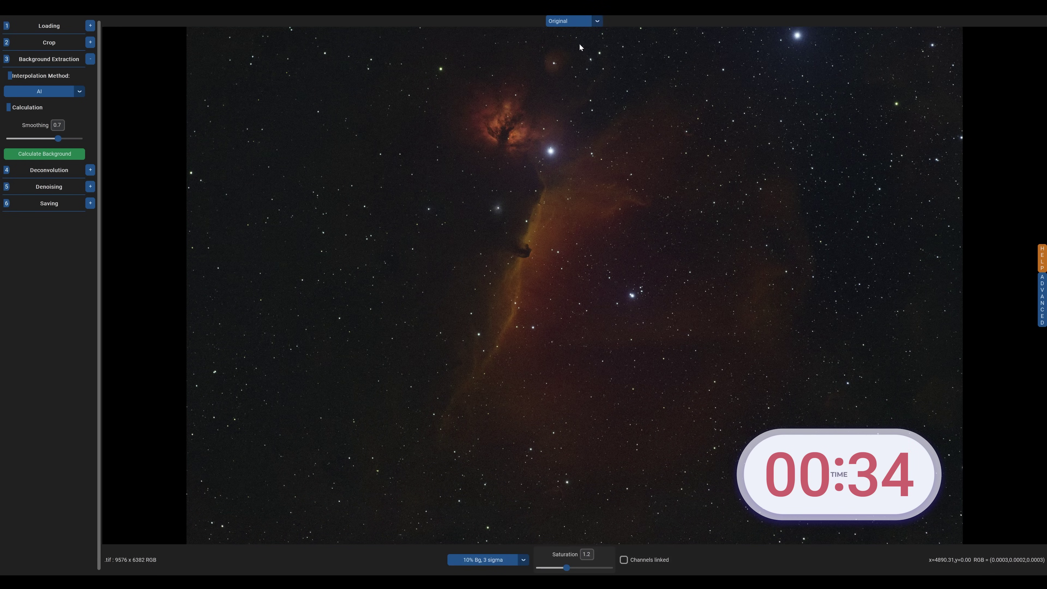
left_click(580, 22)
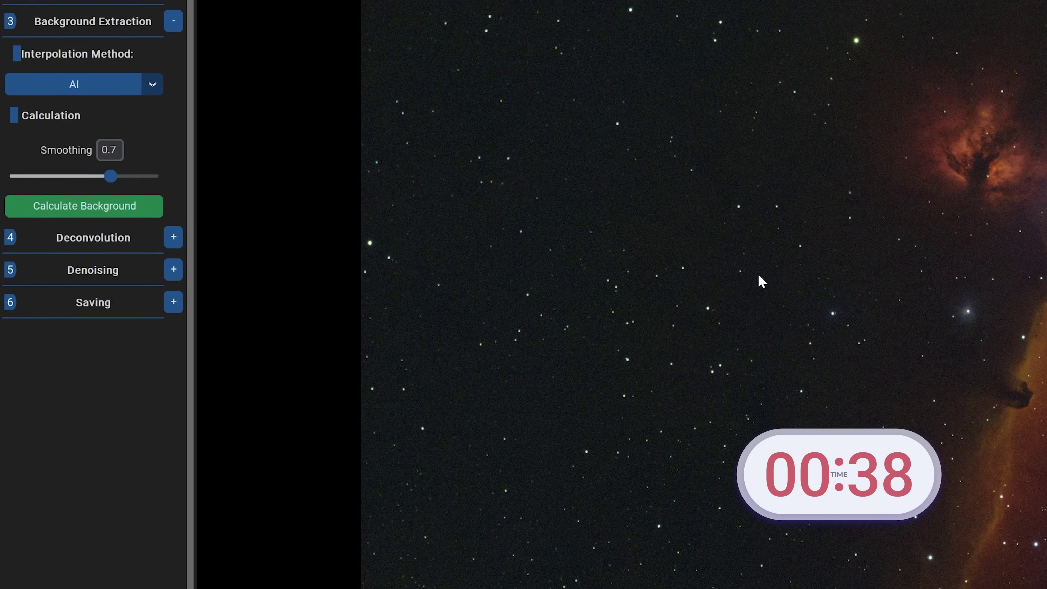
Deconvolve object-only at strength 1.0 and FWHM 10, then display the Deconvolved Object-only version
left_click(190, 250)
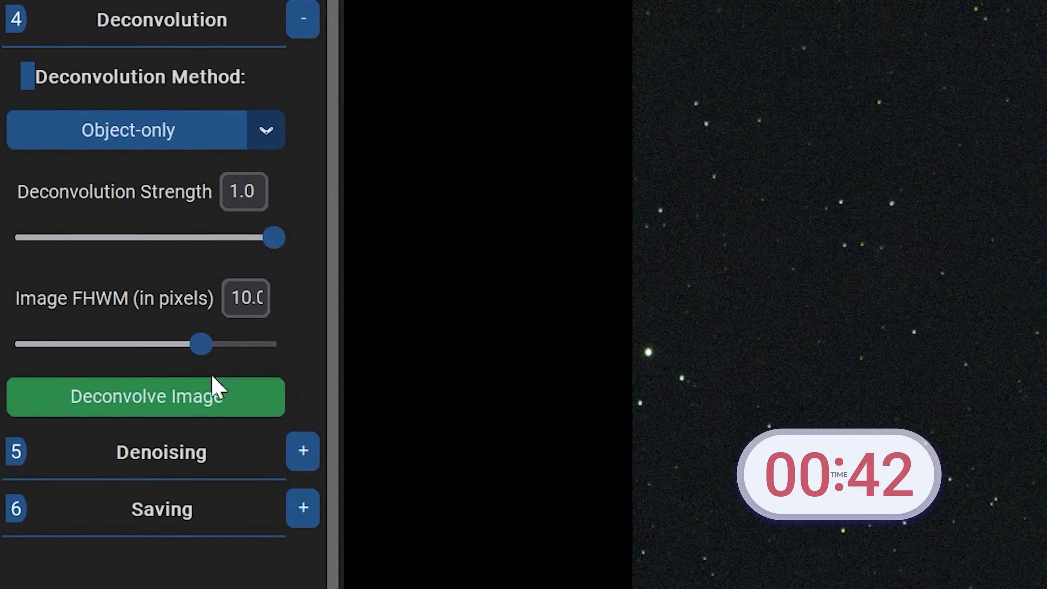
left_click(161, 352)
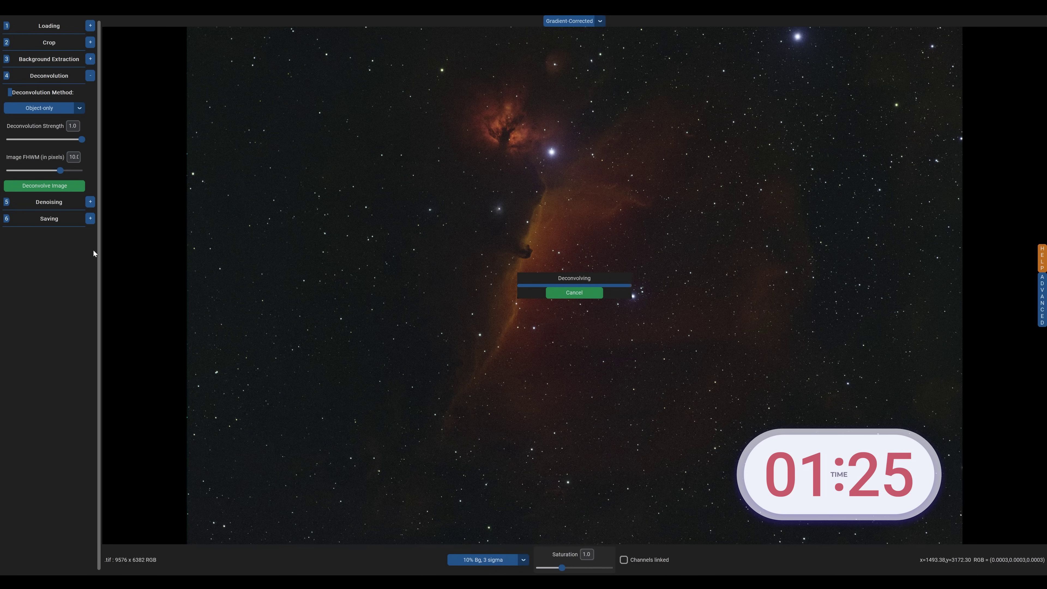
scroll(512, 140, "up", 5)
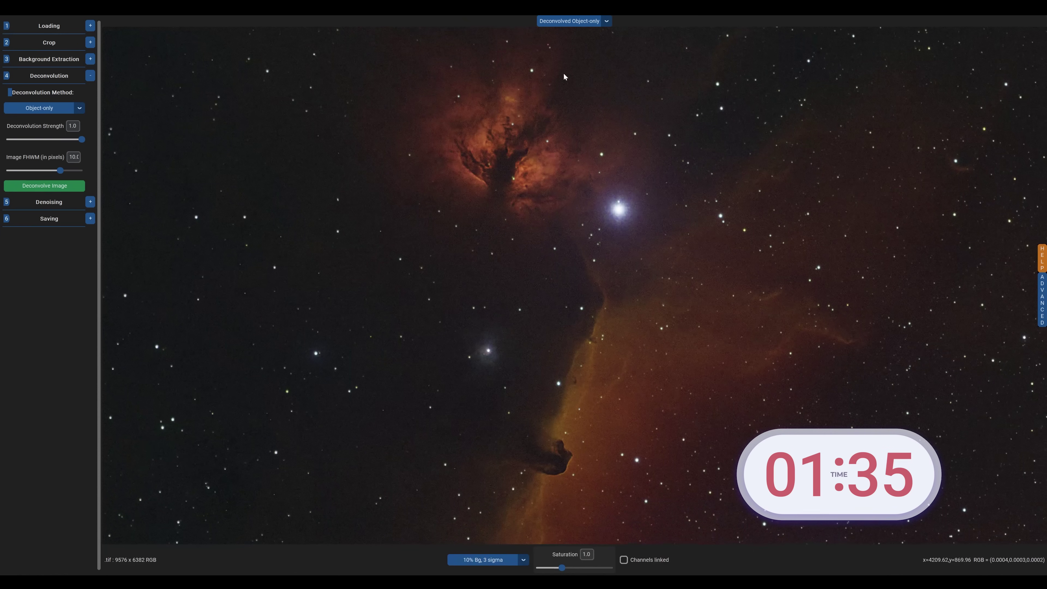
left_click(573, 20)
left_click(573, 46)
scroll(520, 385, "up", 2)
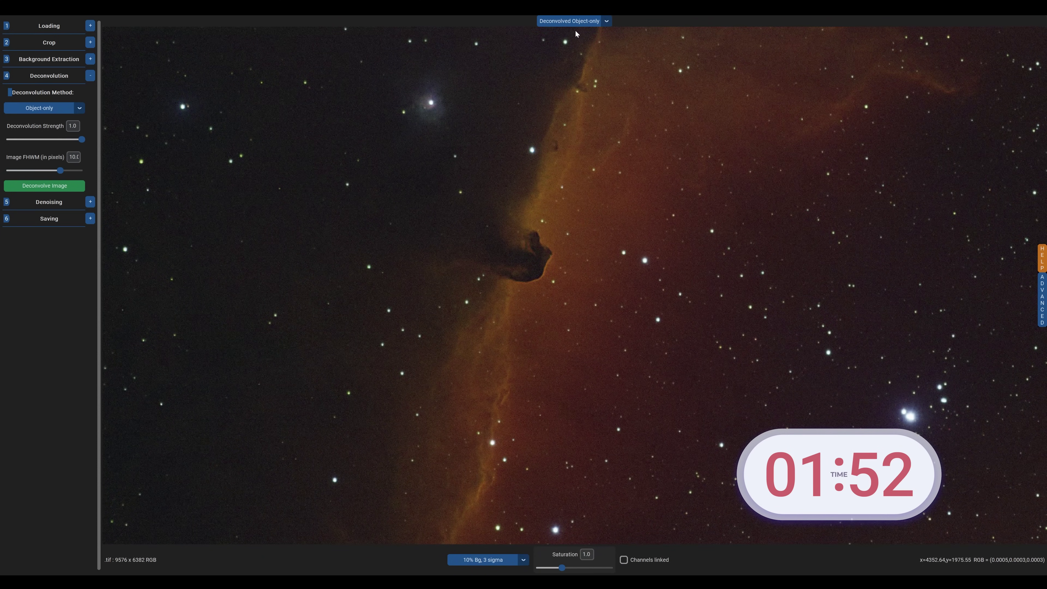
scroll(495, 226, "down", 5)
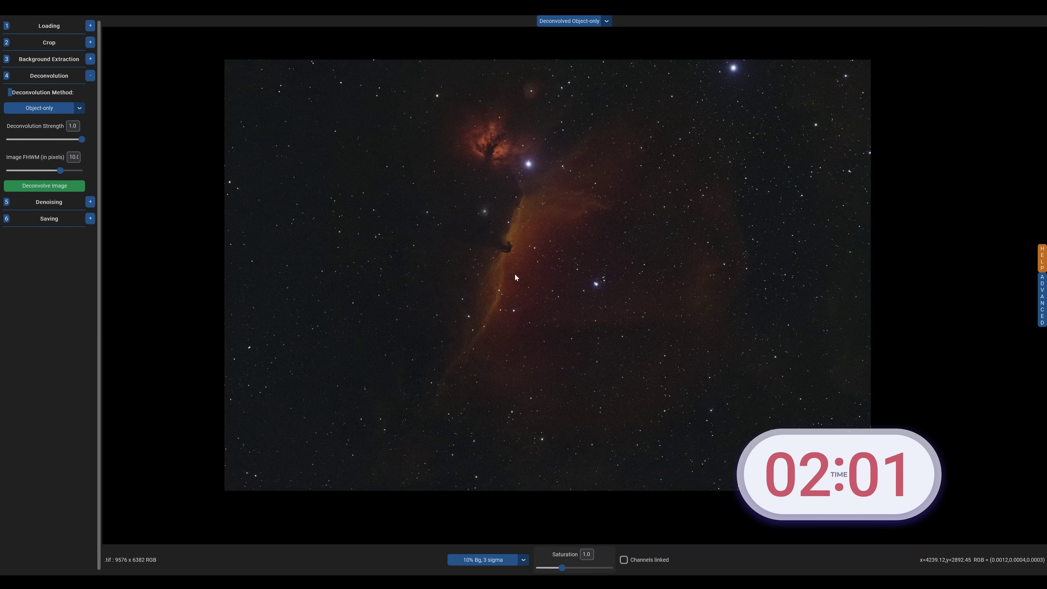
Start denoising the deconvolved Horsehead image at the default strength of 0.5
scroll(519, 272, "up", 2)
left_click(90, 202)
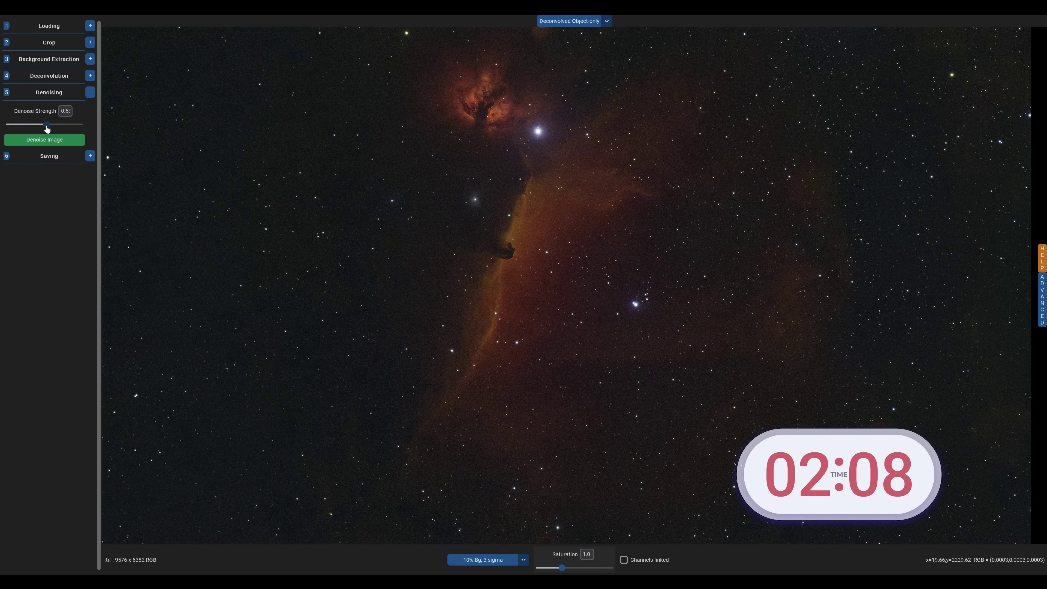
left_click(54, 144)
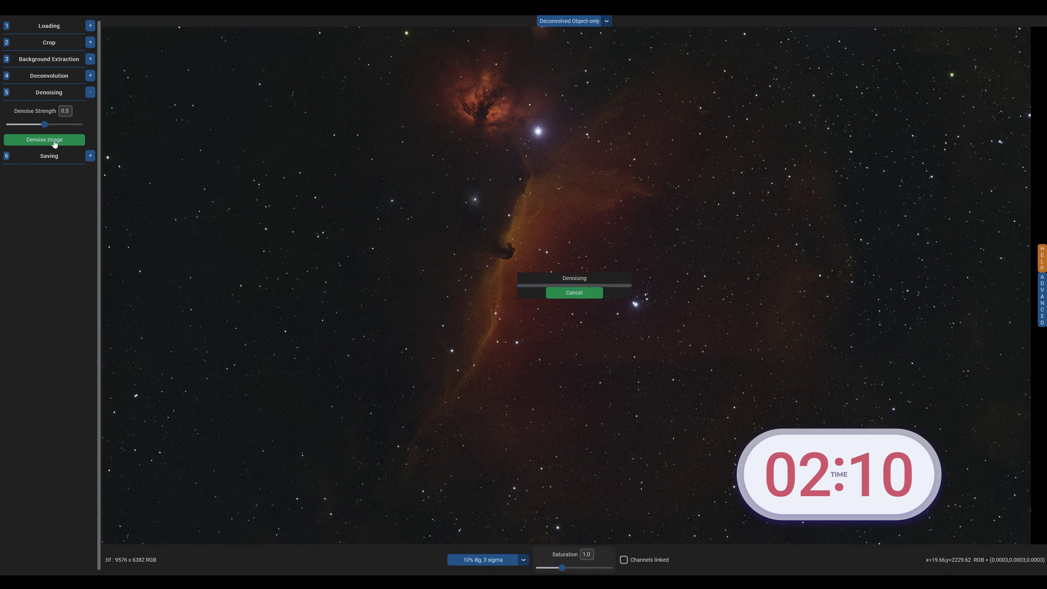